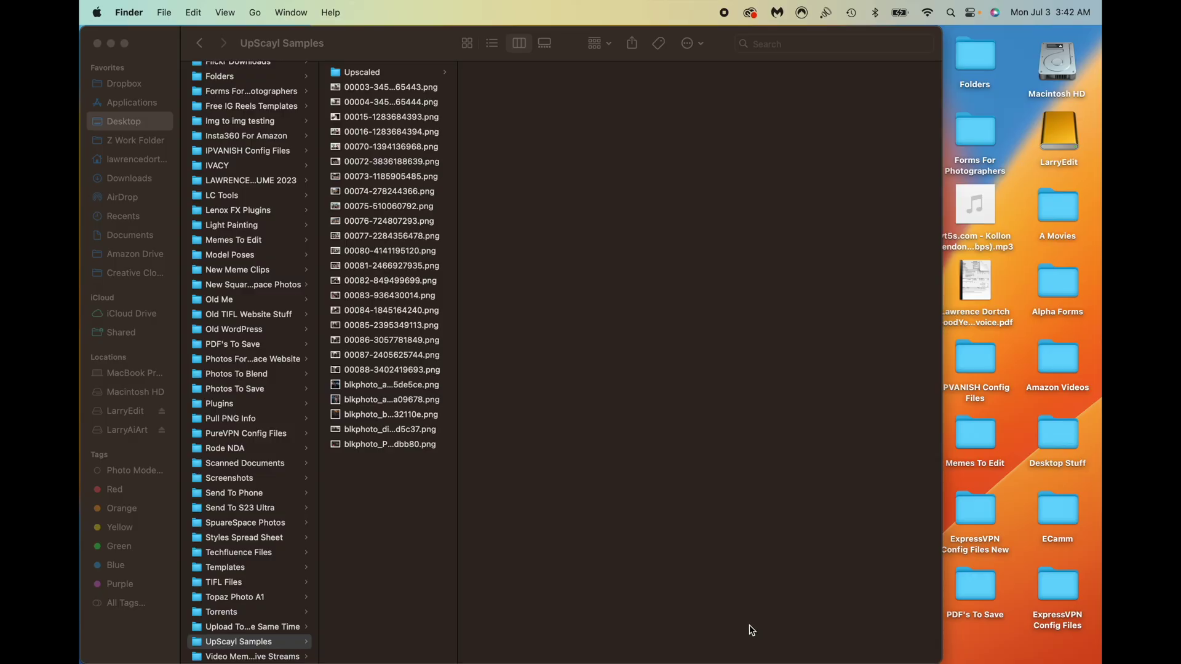
Preview every sample image in UpScayl Samples, from the first PNG through the blkphoto files, then deselect
click(337, 92)
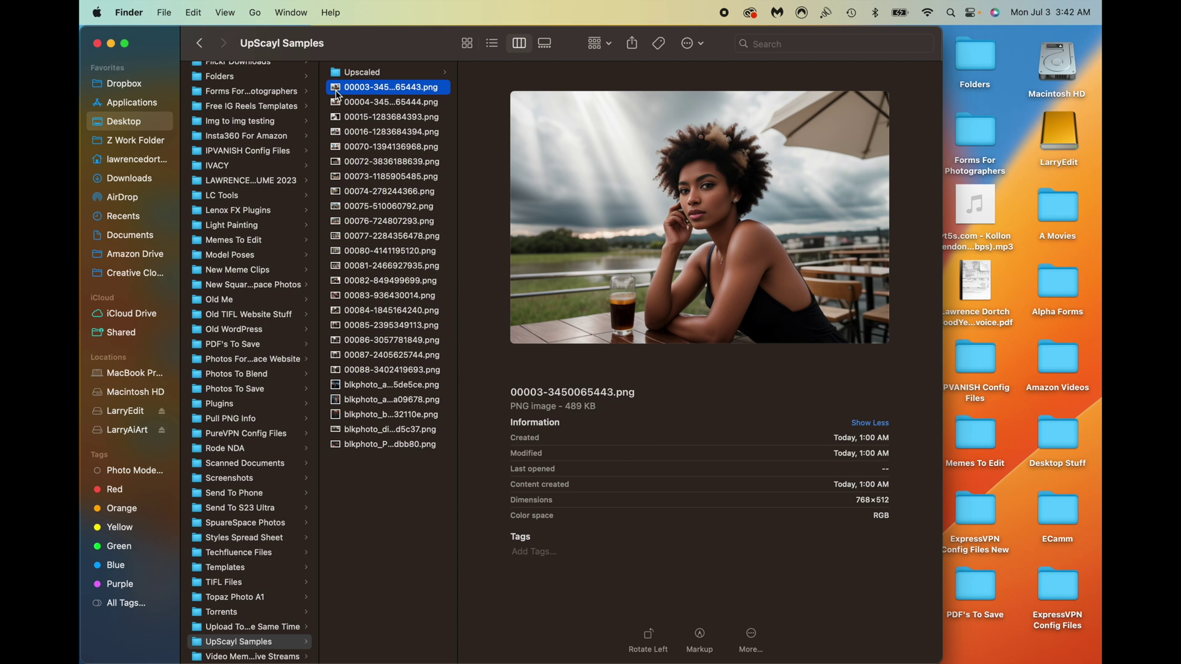
key(Down)
key(Down)
key(Down)
key(Down)
key(Down)
key(Down)
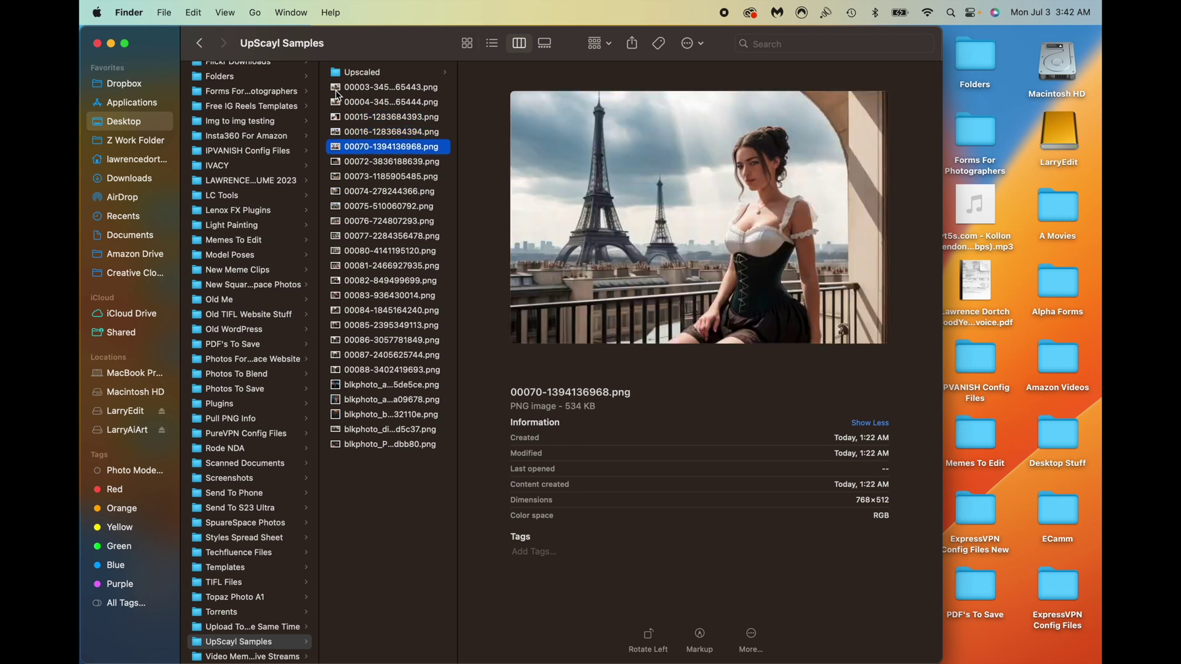
key(Down)
key(Down)
key(Down)
key(Down)
key(Down)
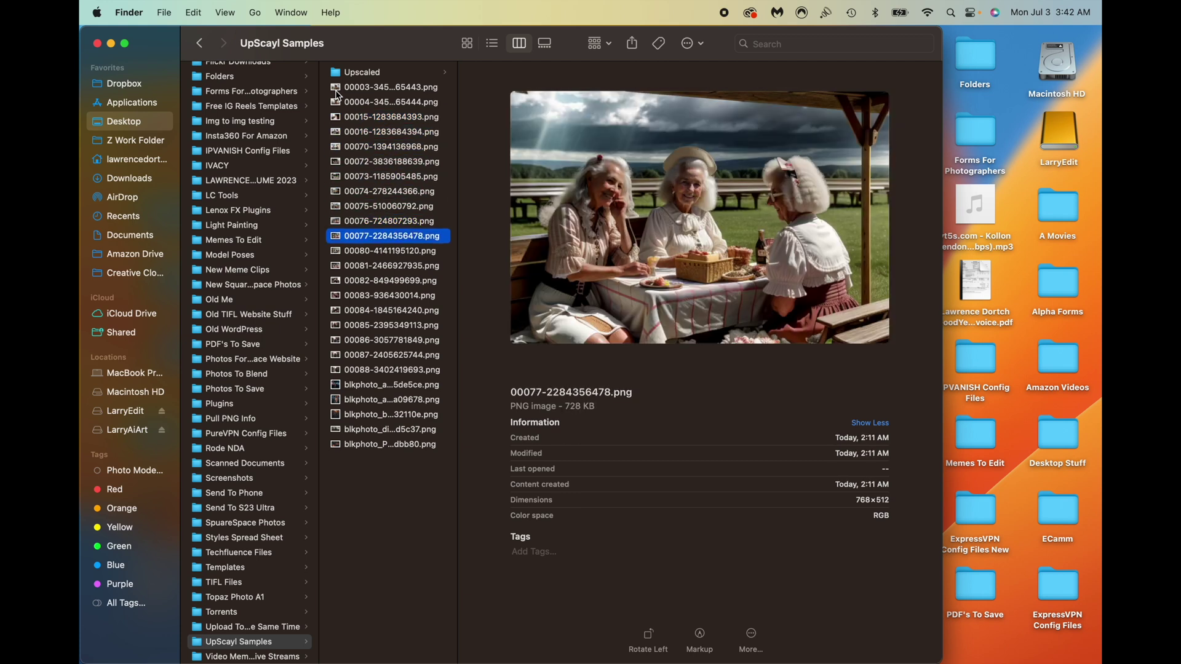
key(Down)
key(Down)
key(Down)
key(Down)
key(Down)
key(Down)
key(Down)
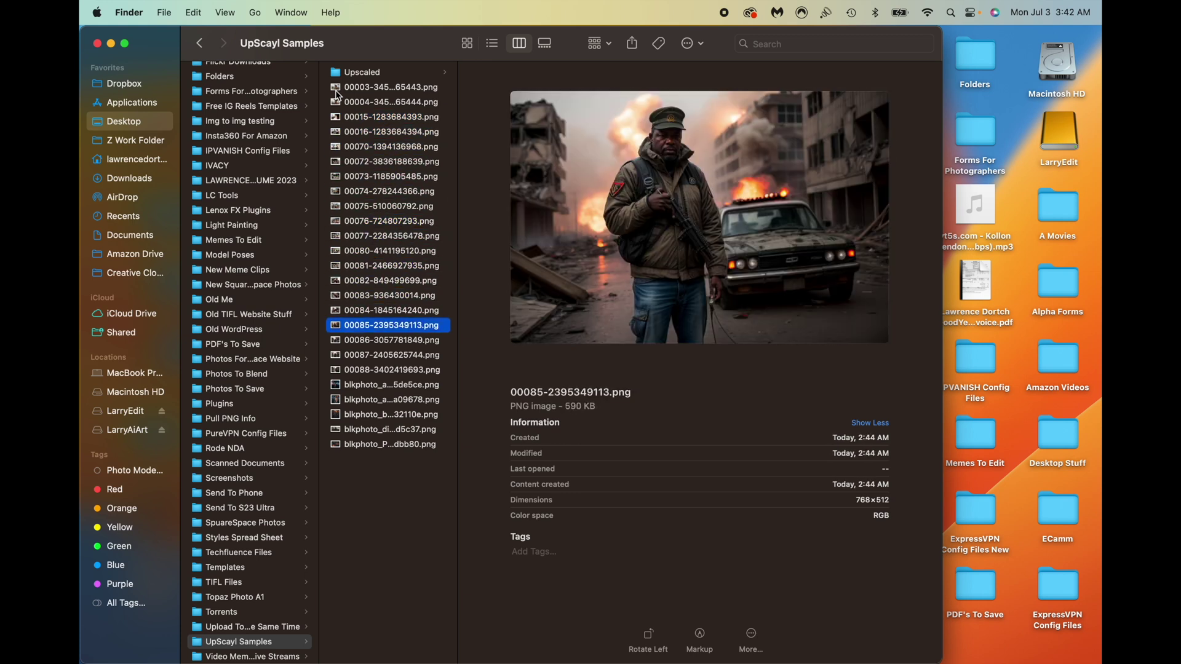
key(Down)
key(Down)
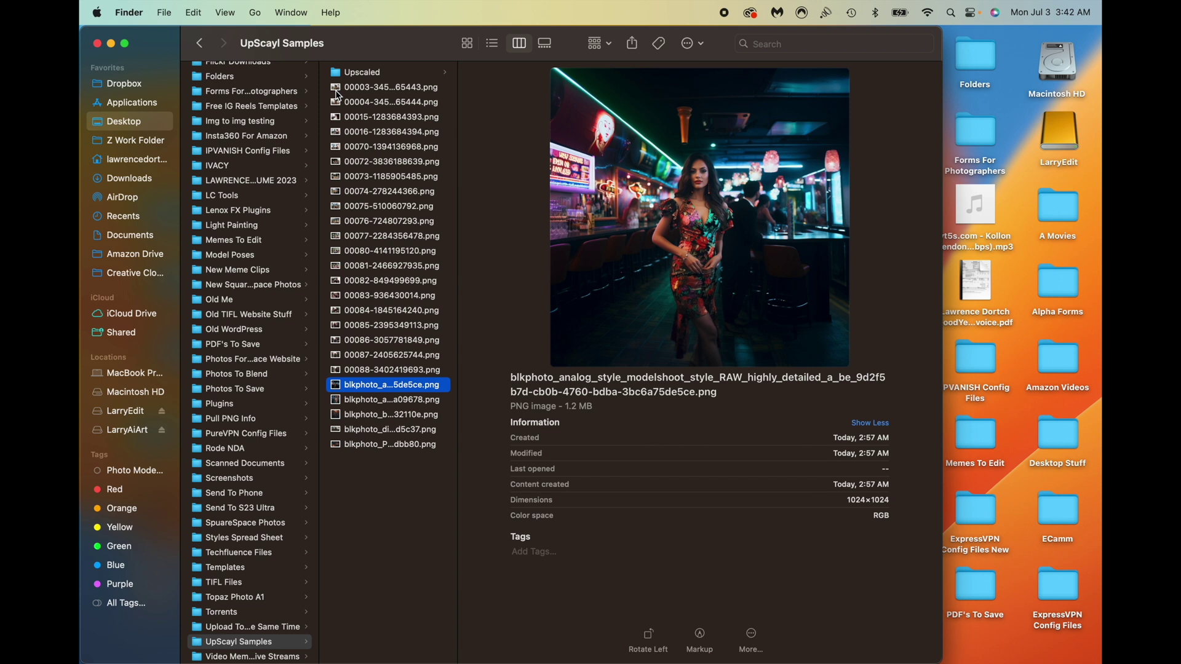
key(Down)
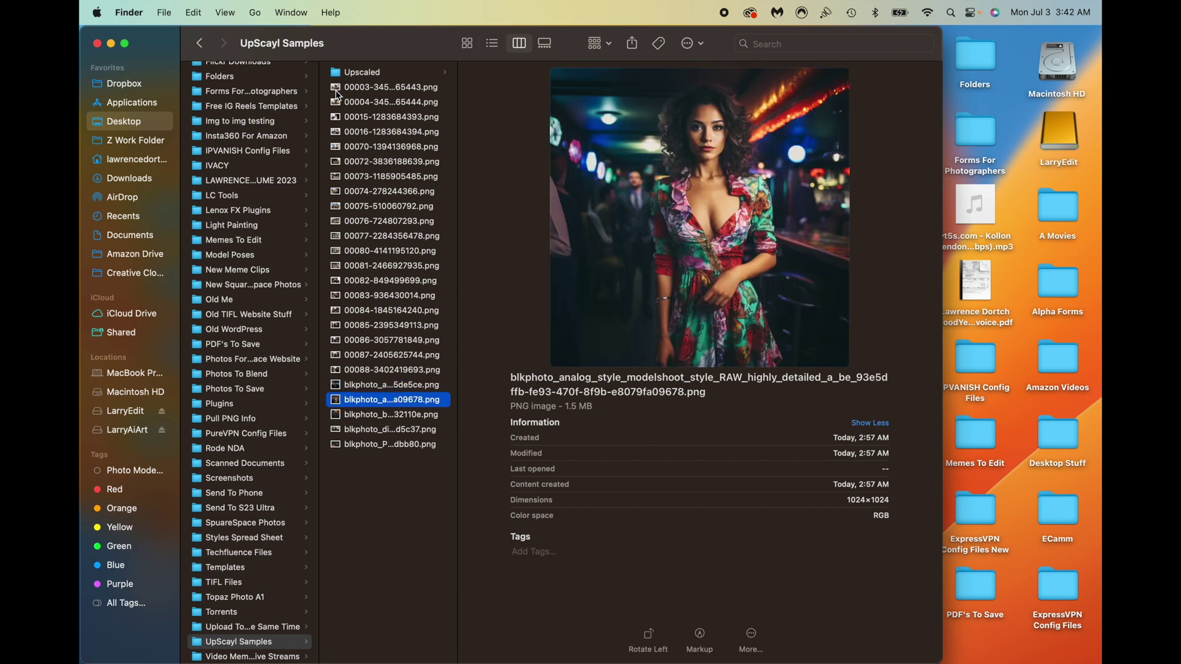
key(Down)
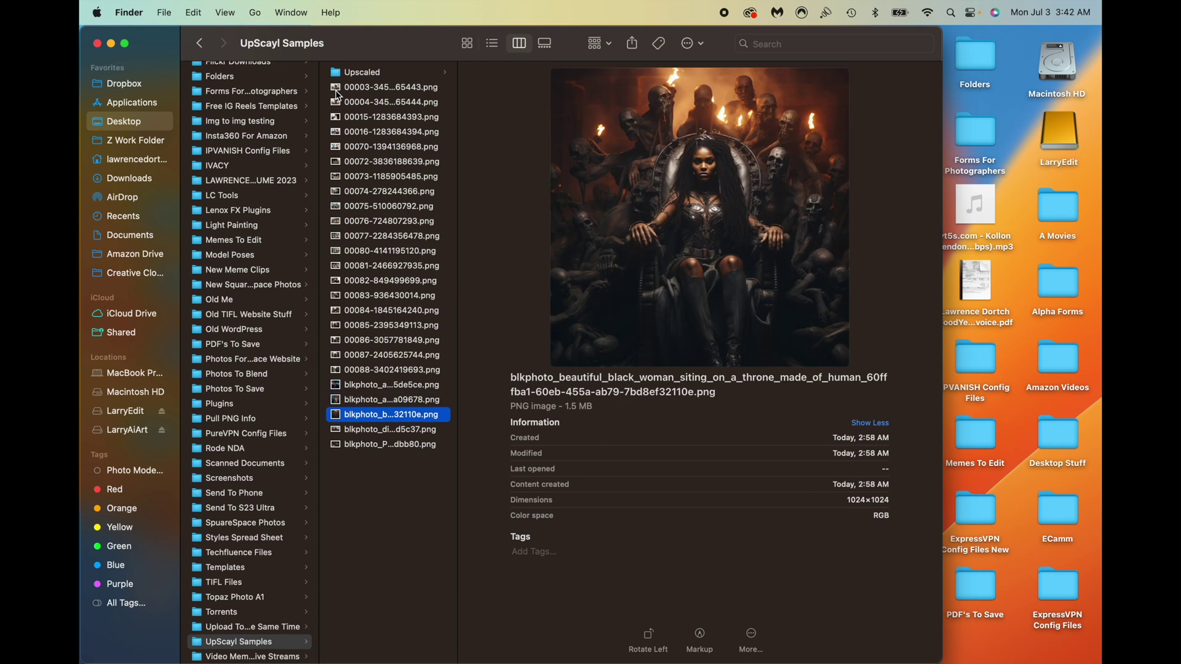
key(Down)
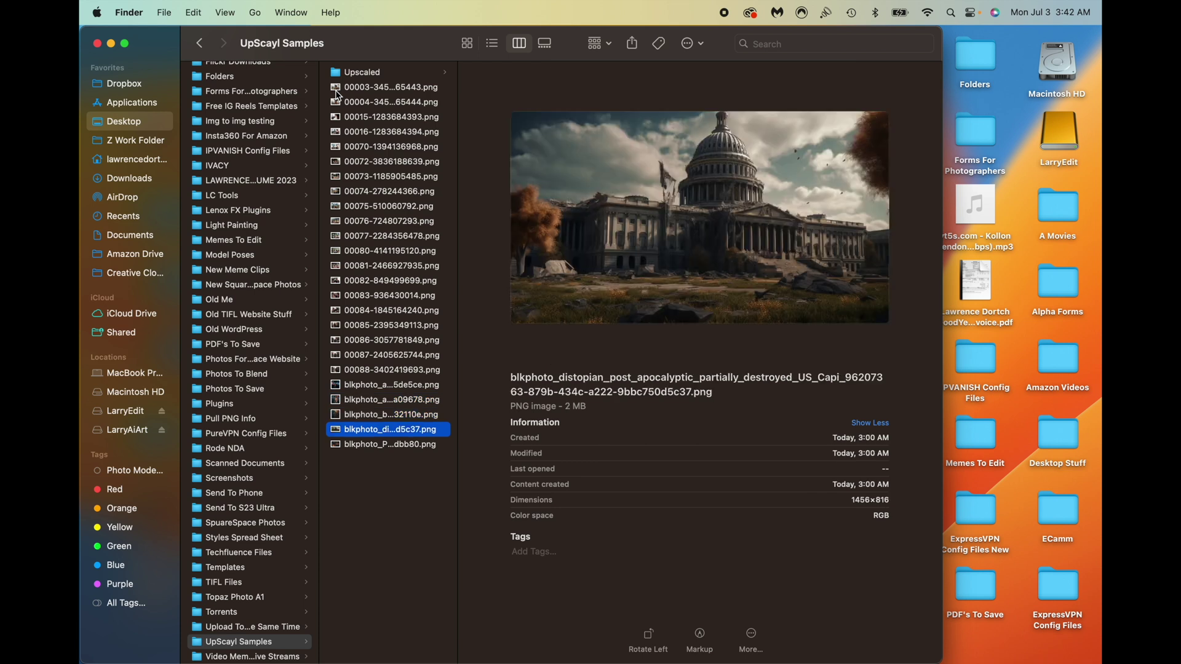
key(Down)
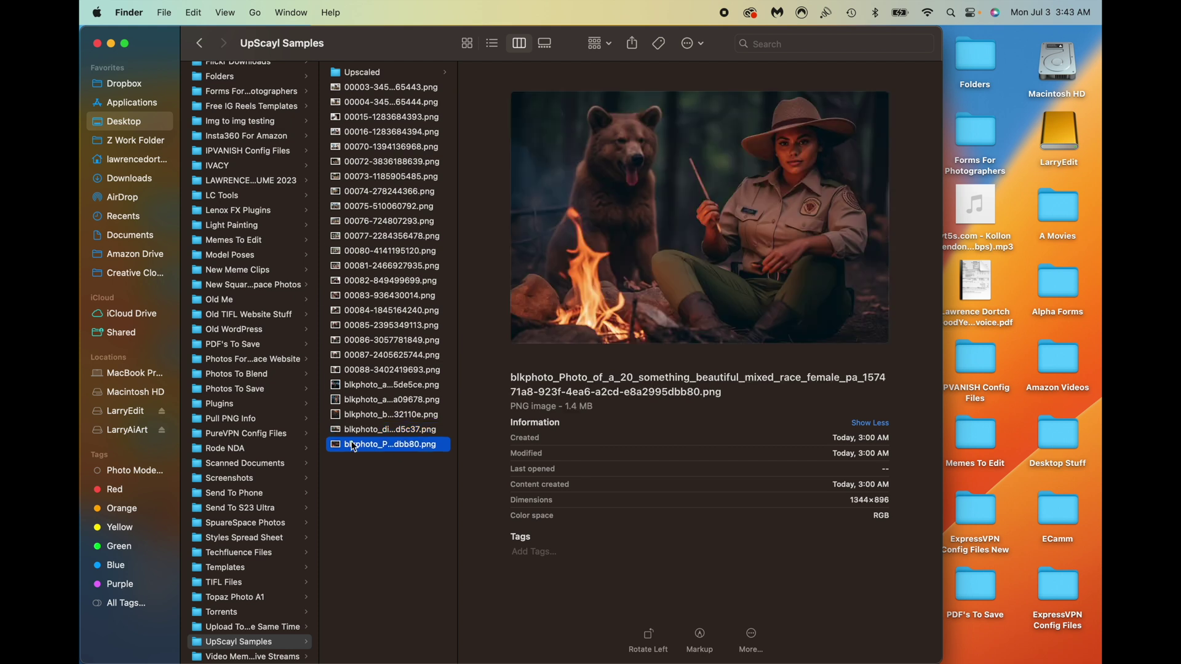
click(373, 488)
Launch Upscayl from Spotlight search
key(super+space)
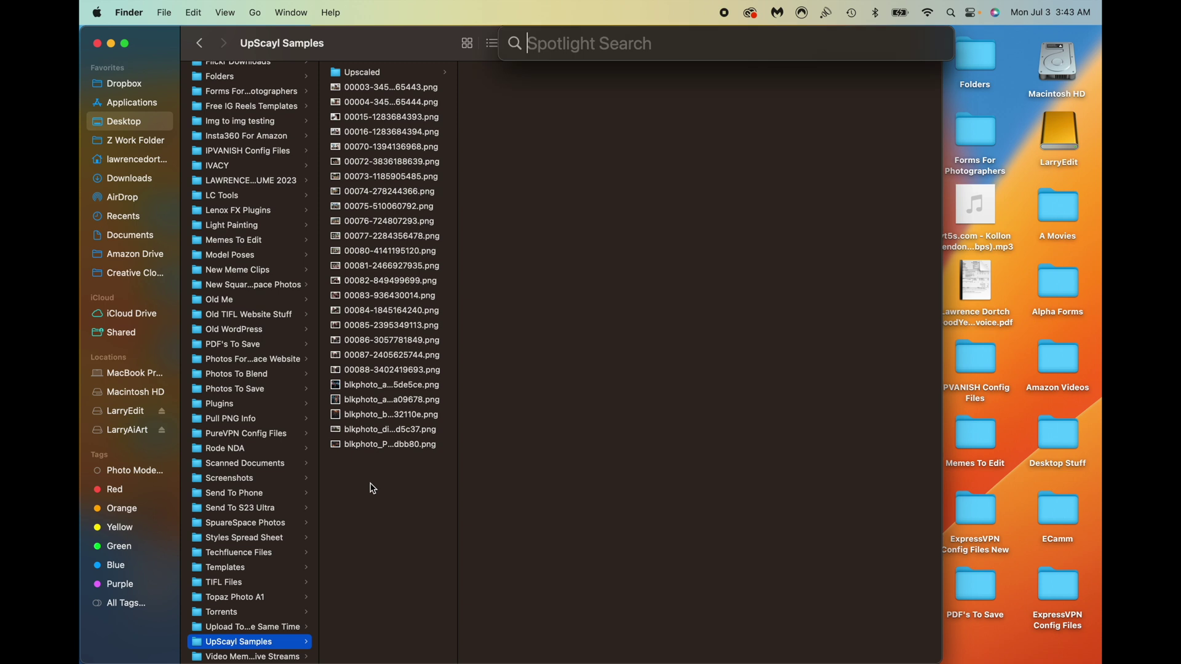
text(upscayl)
key(Return)
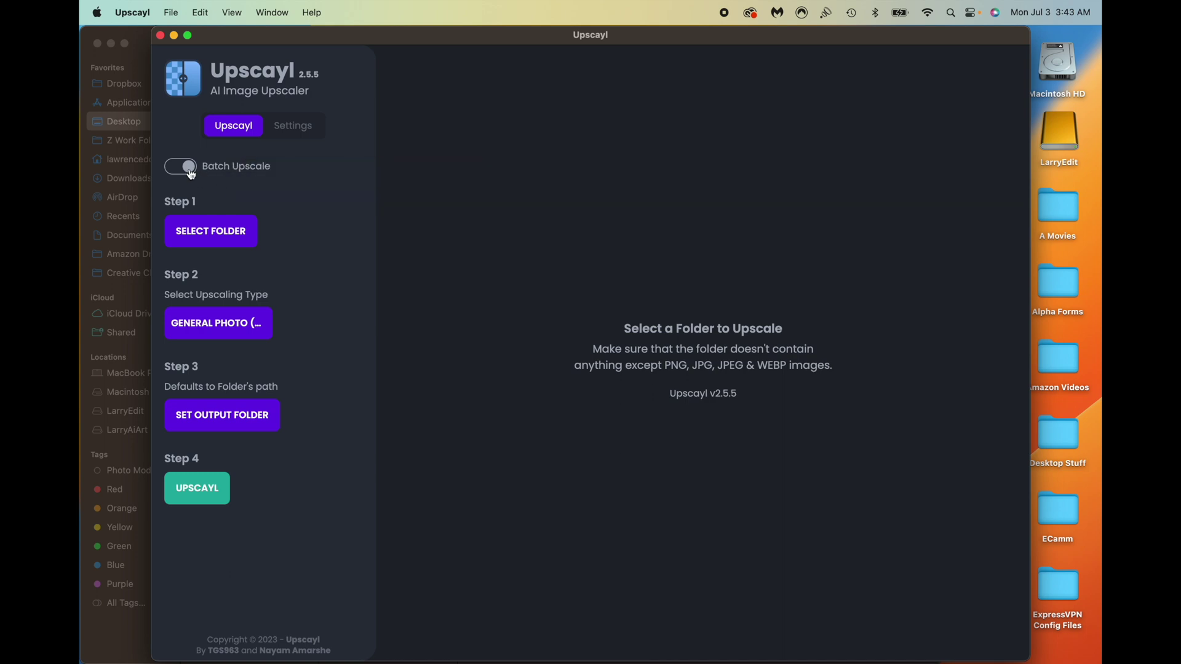
Turn off Batch Upscale for single-image mode, leaving Double Upscayl unchecked
click(190, 171)
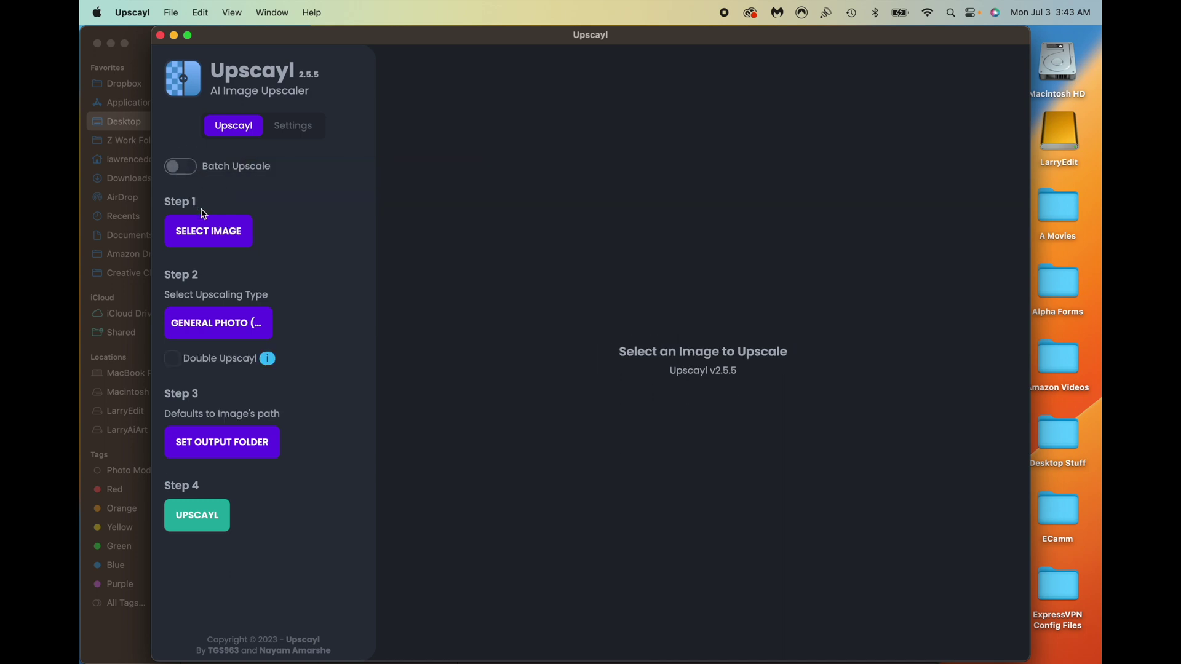
click(175, 361)
click(176, 361)
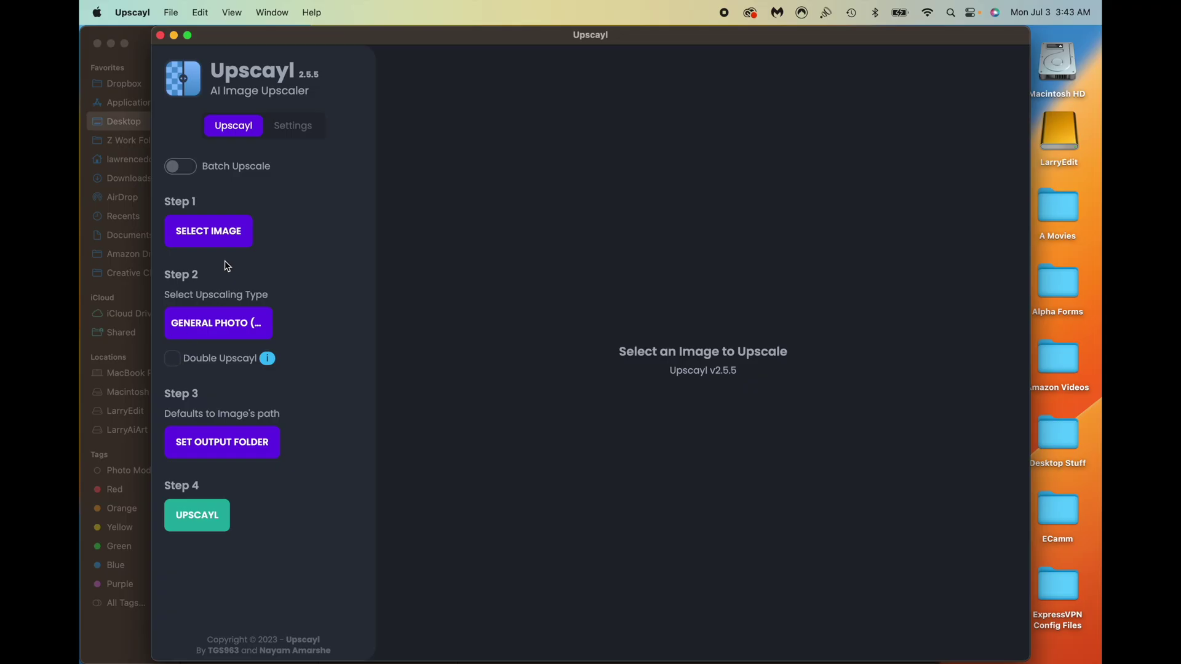
Re-enable Batch Upscale and pick the Desktop's UpScayl Samples folder as the input folder
click(209, 234)
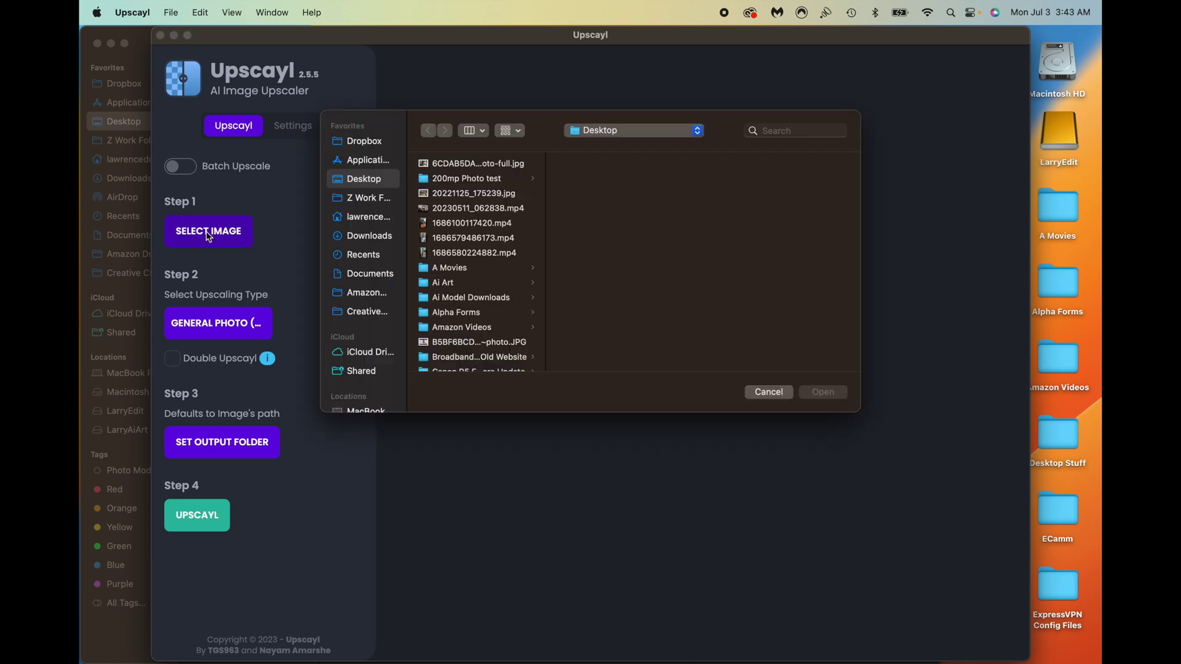
click(766, 393)
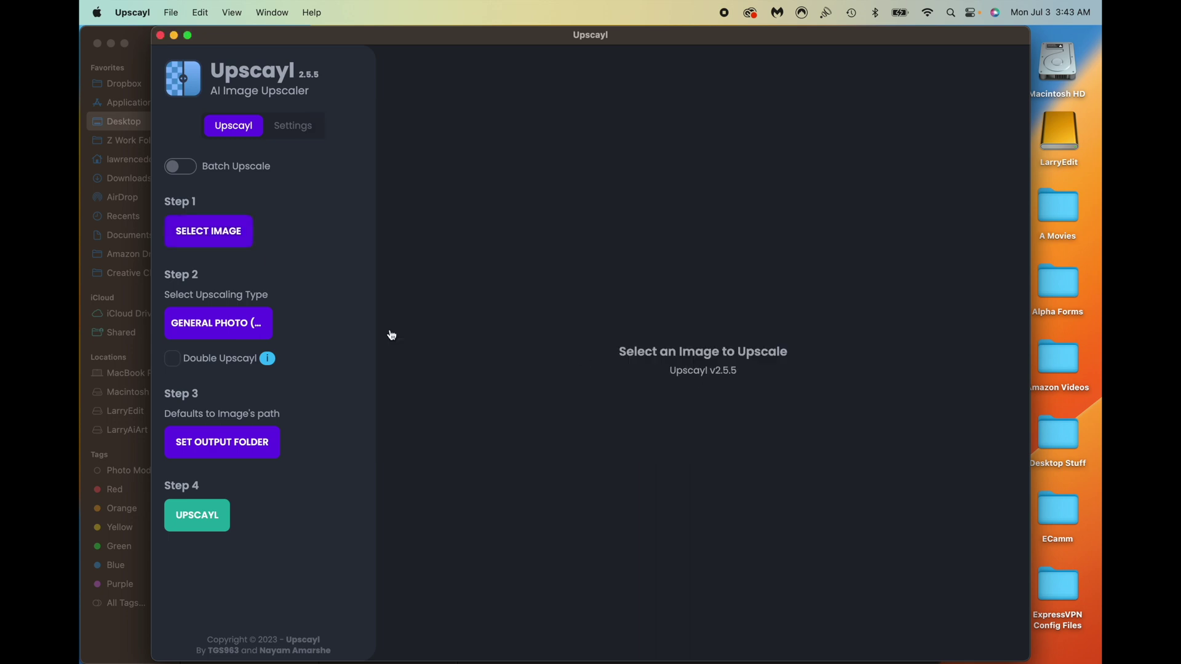
click(176, 166)
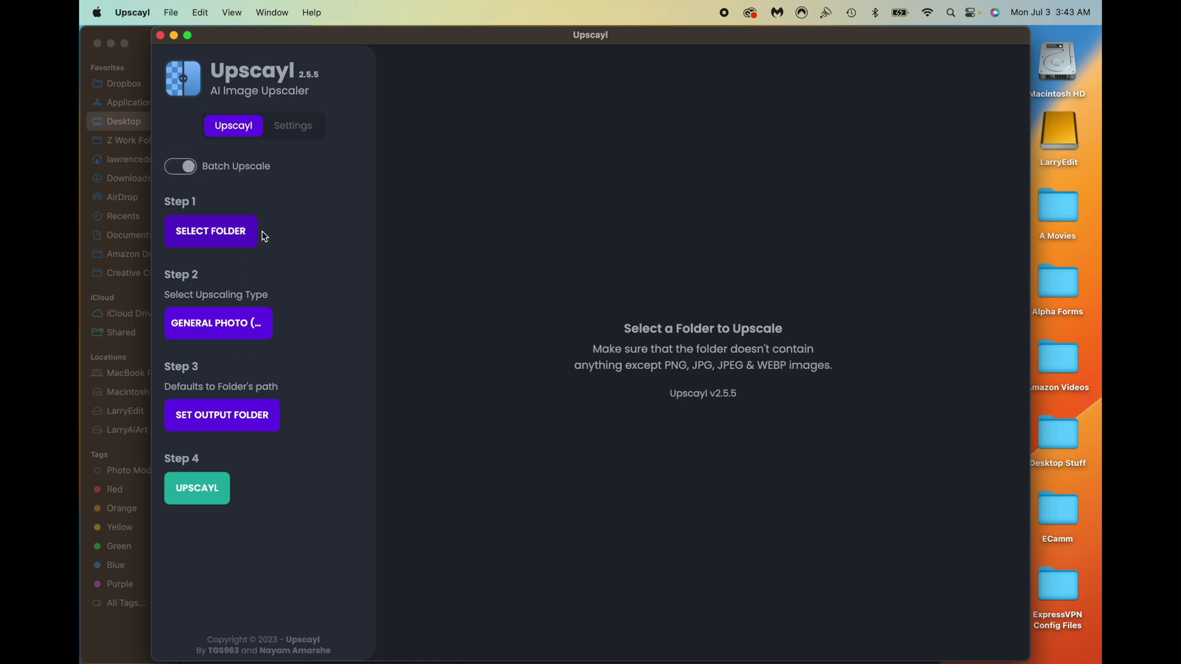
click(212, 232)
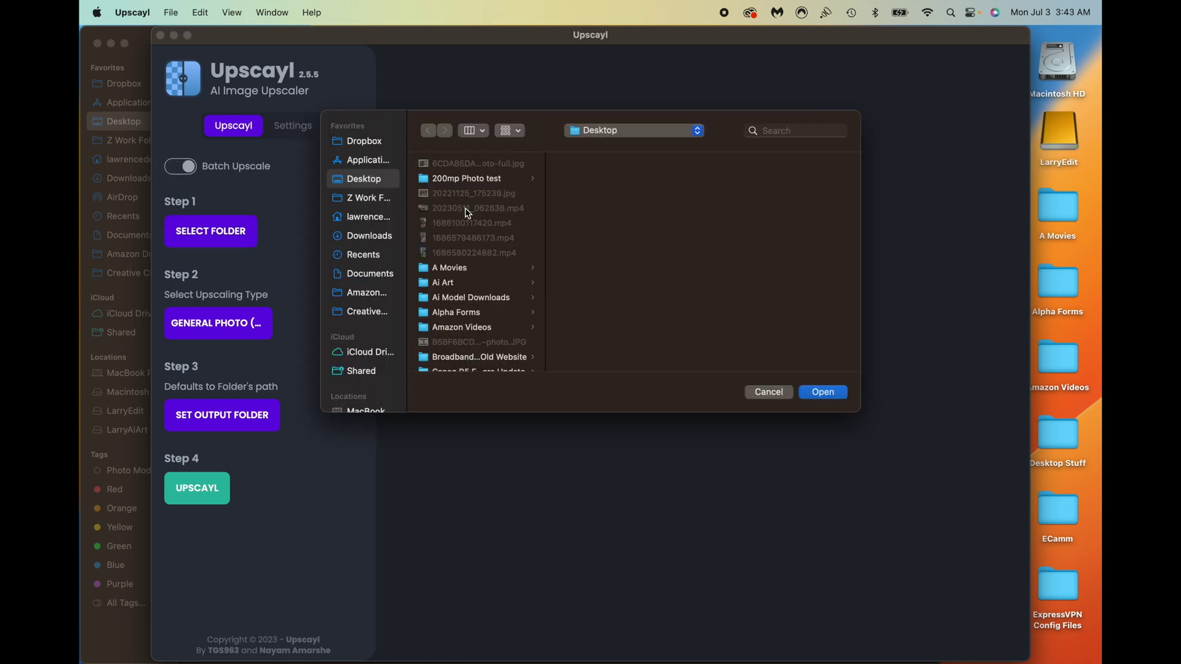
scroll(467, 214, down, 15)
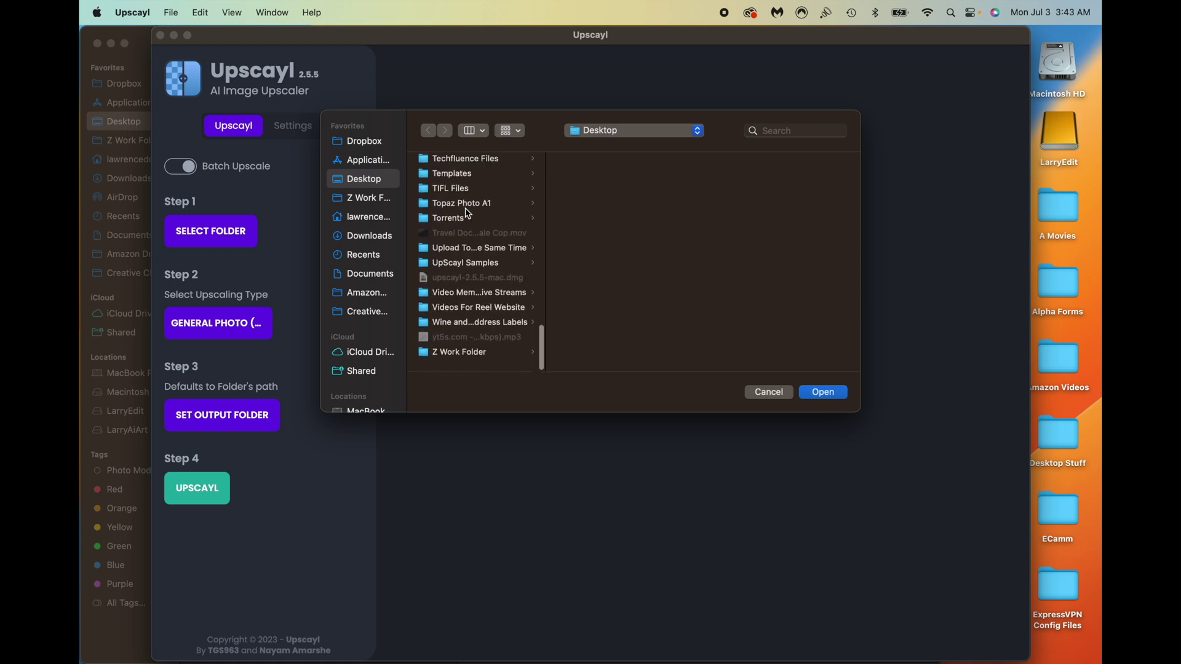
click(426, 268)
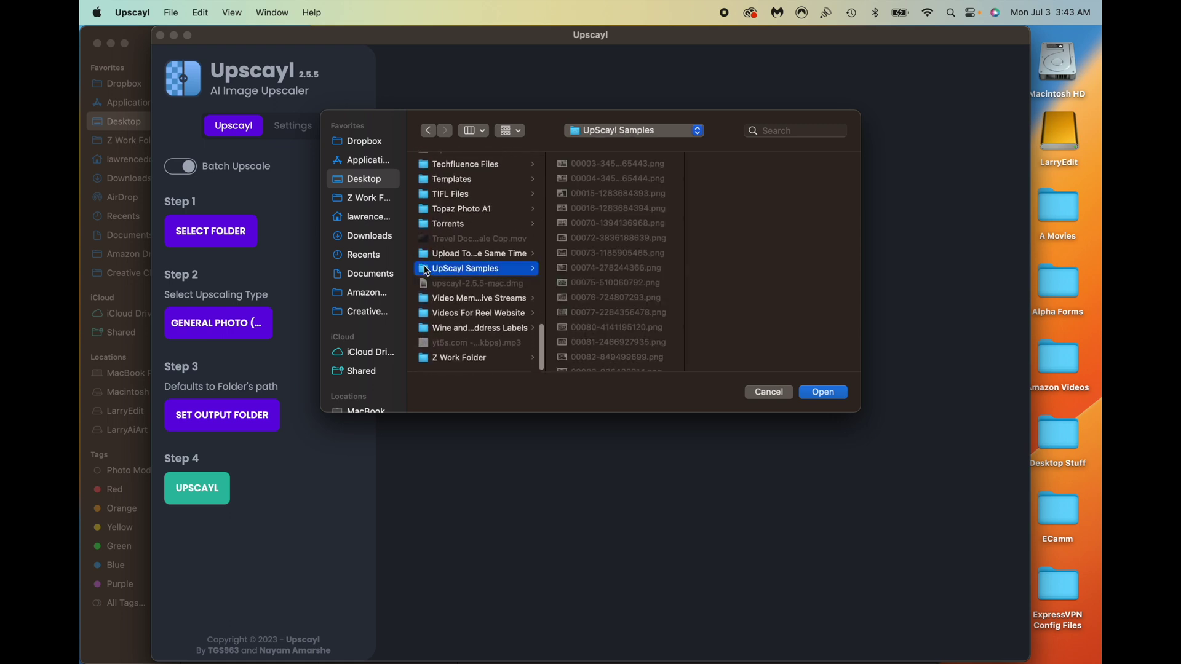
click(818, 393)
click(217, 326)
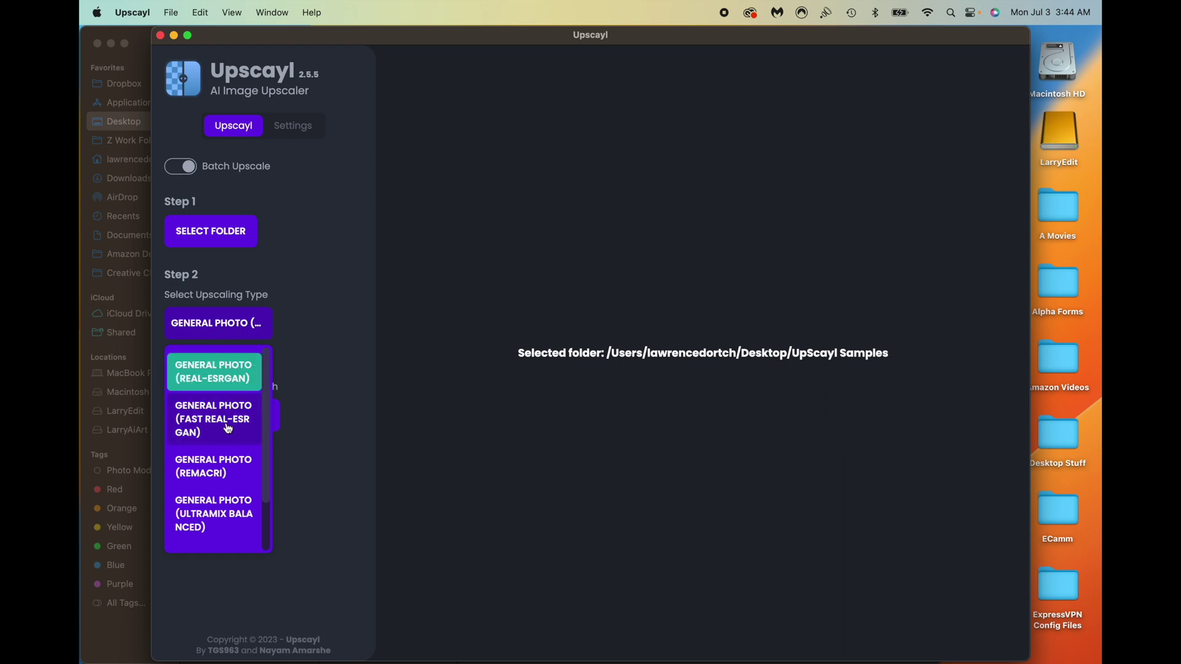
scroll(221, 425, down, 2)
scroll(227, 429, up, 1)
click(227, 372)
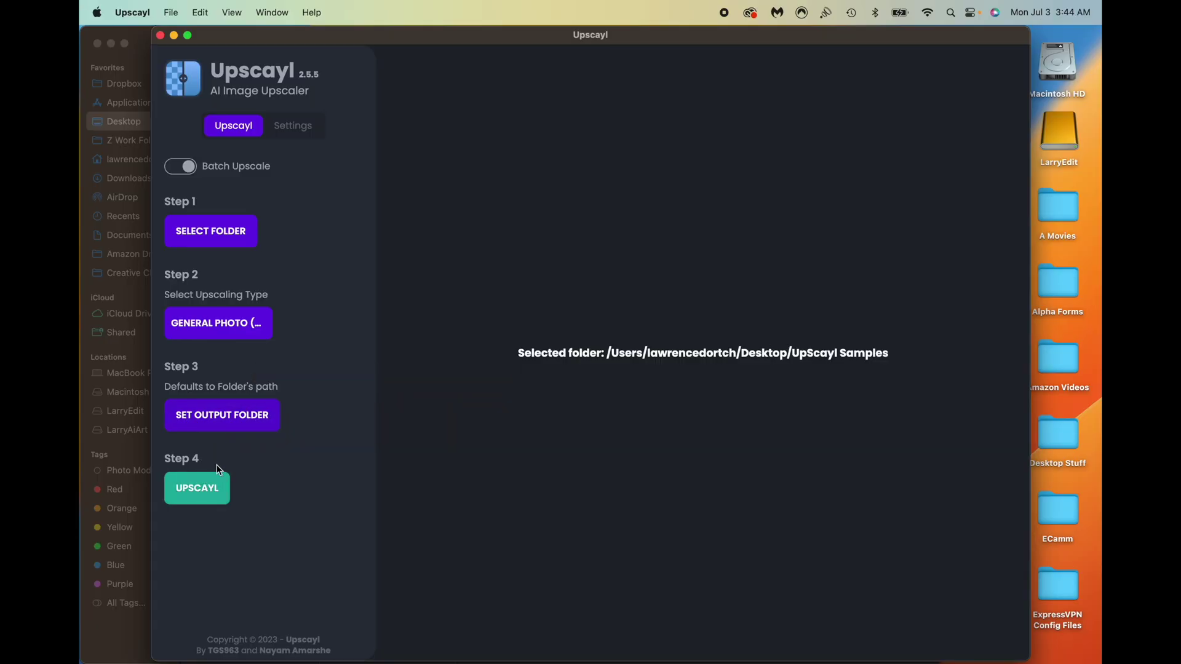
Run the batch upscale, dismiss the decoding error, and stop the run at 97.50%
click(204, 492)
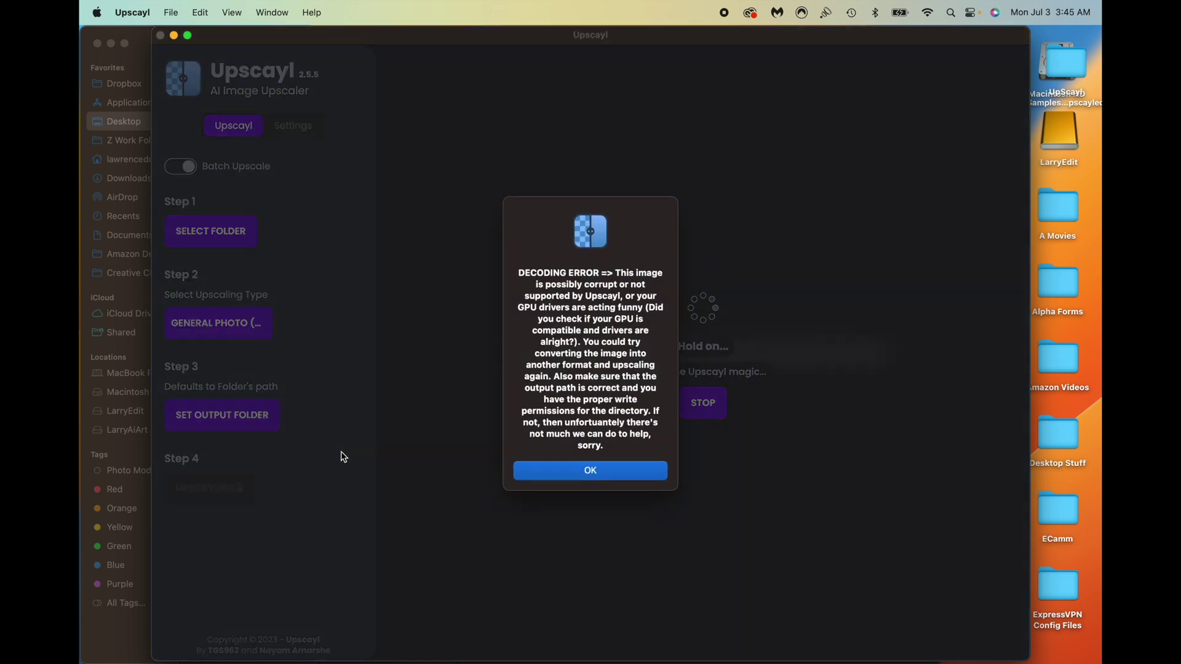
click(549, 471)
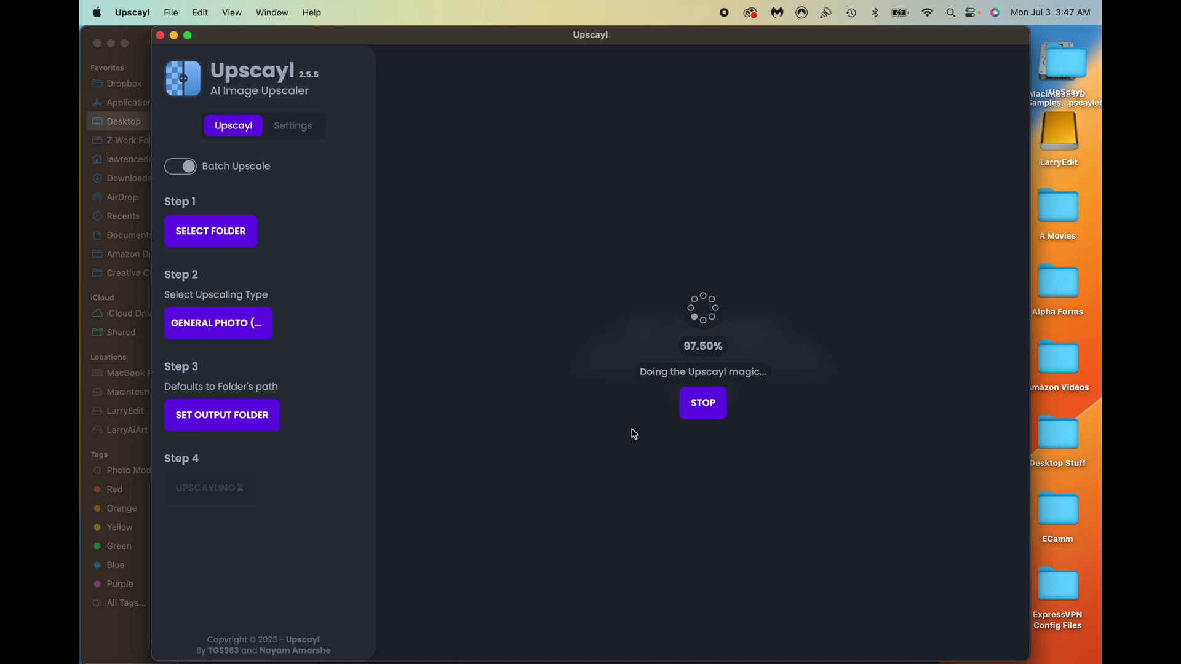
click(704, 403)
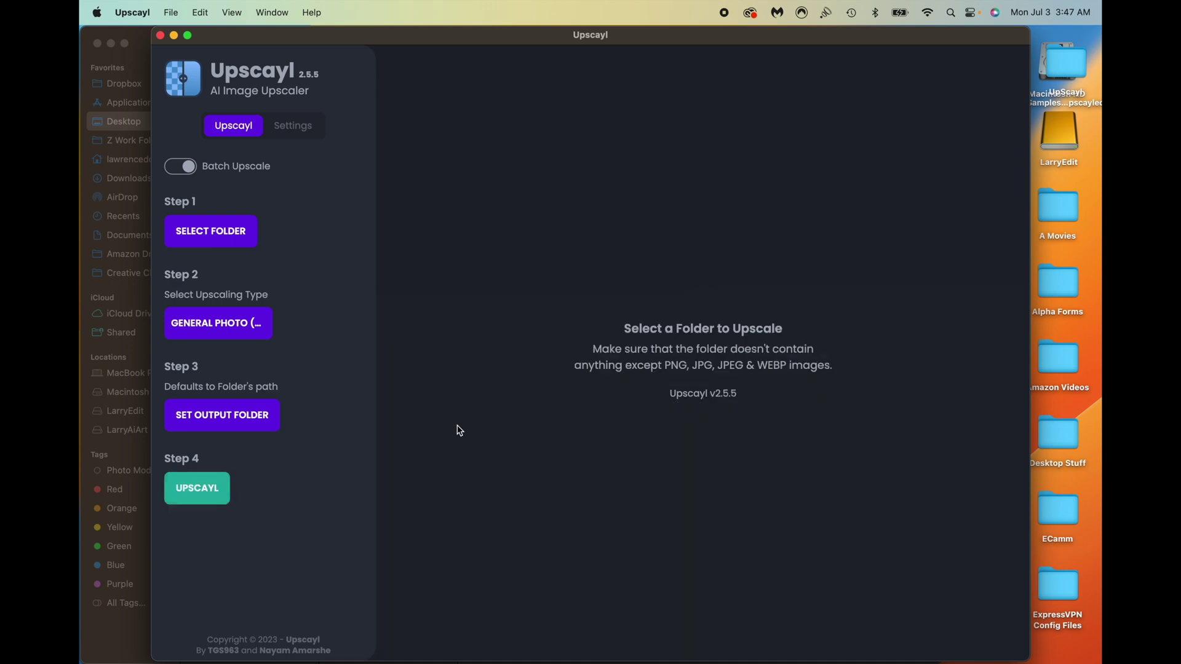
Minimize Upscayl and open the UpScayl Samples_upscayled folder in a repositioned, enlarged window
click(174, 35)
drag(1068, 65, 1021, 105)
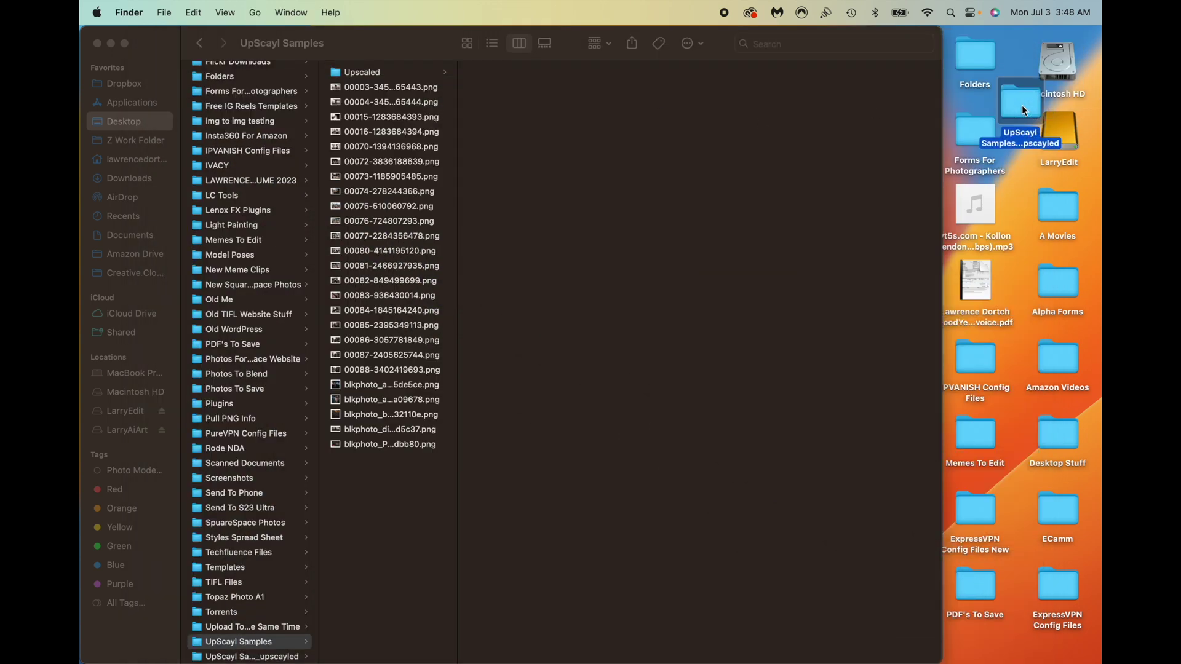
double_click(1021, 105)
drag(440, 70, 835, 13)
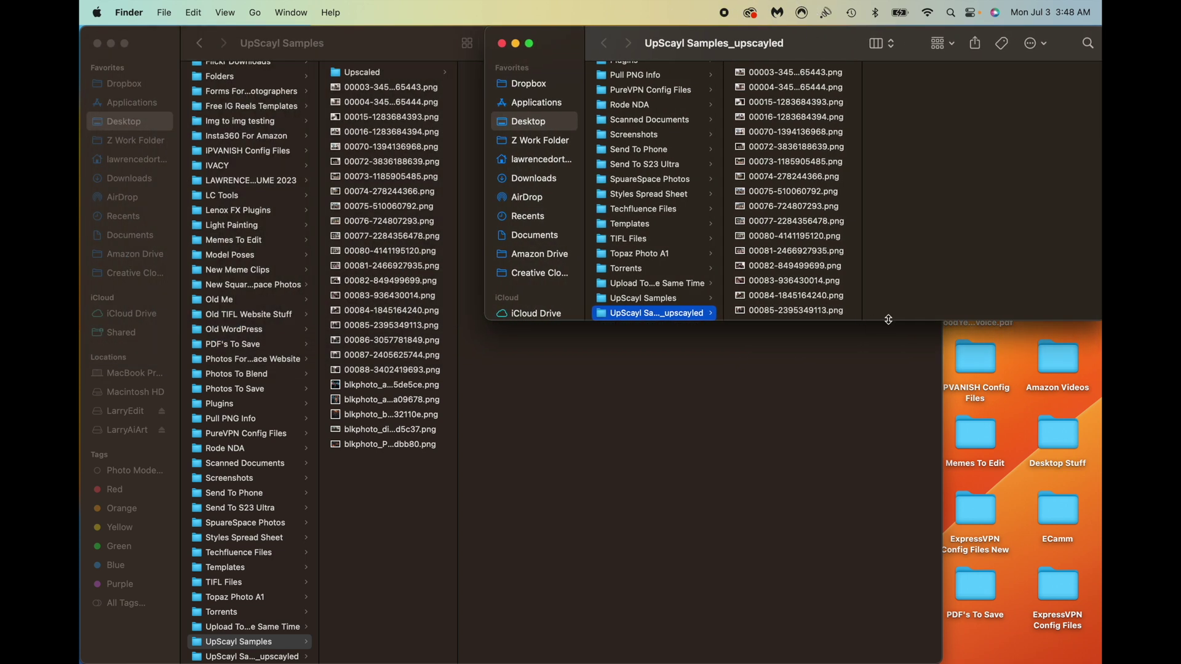
drag(886, 320, 903, 661)
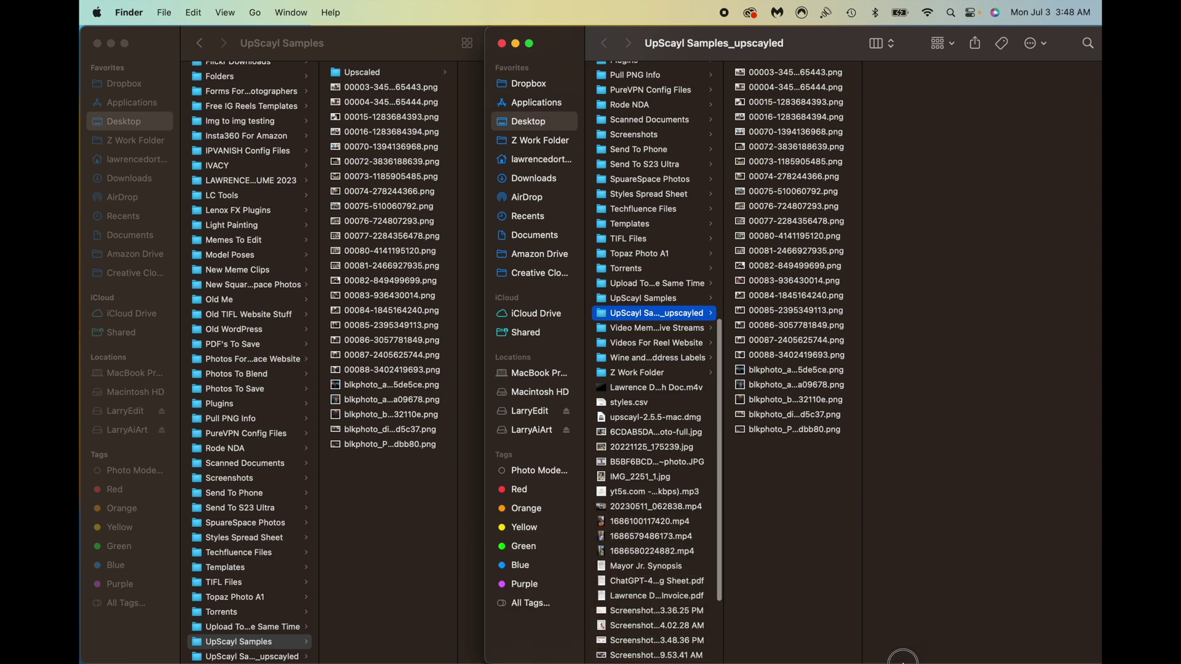
Select all 25 upscaled images to check their details, then deselect
click(743, 431)
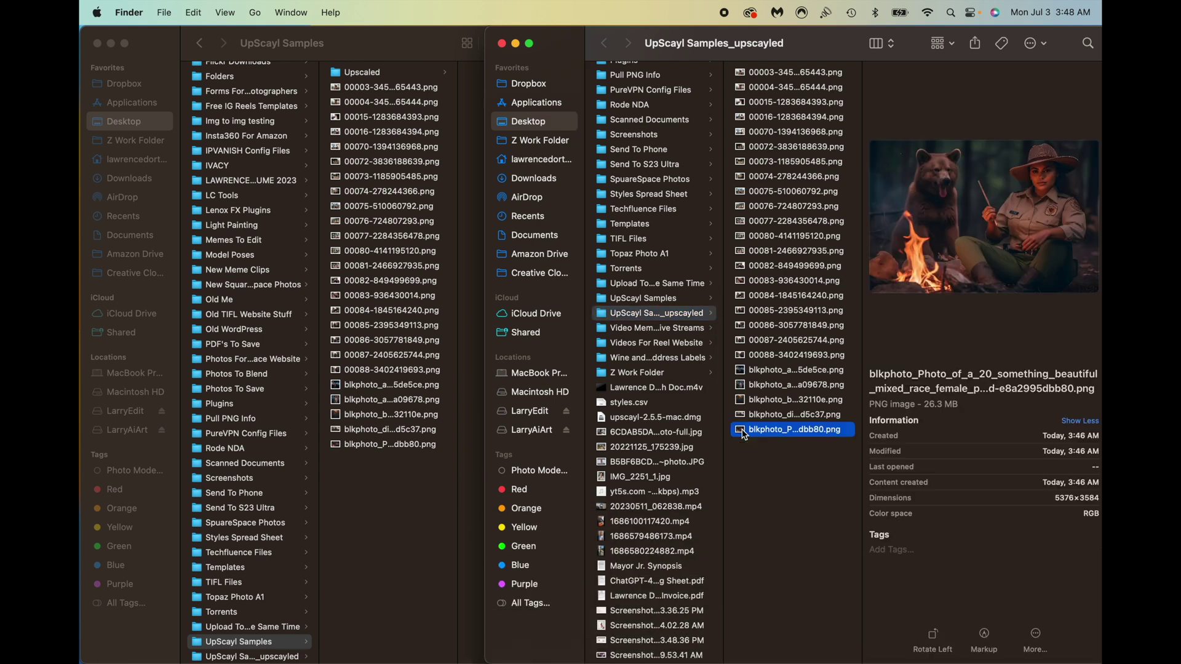
key(shift+Up)
key(shift+Up)
key(shift+Up)
key(shift+Up)
key(shift+Up)
key(shift+Up)
key(shift+Up)
key(shift+Up)
key(shift+Up)
key(shift+Up)
key(shift+Up)
key(shift+Up)
key(shift+Up)
key(shift+Up)
key(shift+Up)
key(shift+Up)
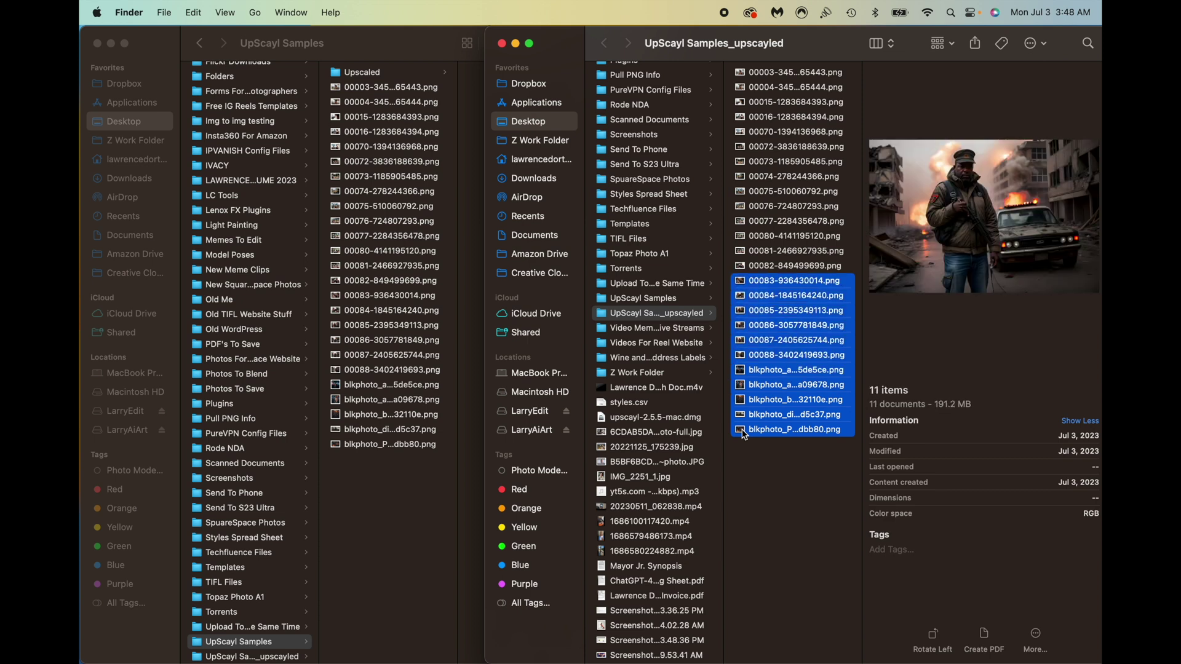
key(shift+Up)
key(shift+Up)
key(shift+Up)
key(shift+Up)
key(shift+Up)
key(shift+Up)
key(shift+Up)
key(shift+Up)
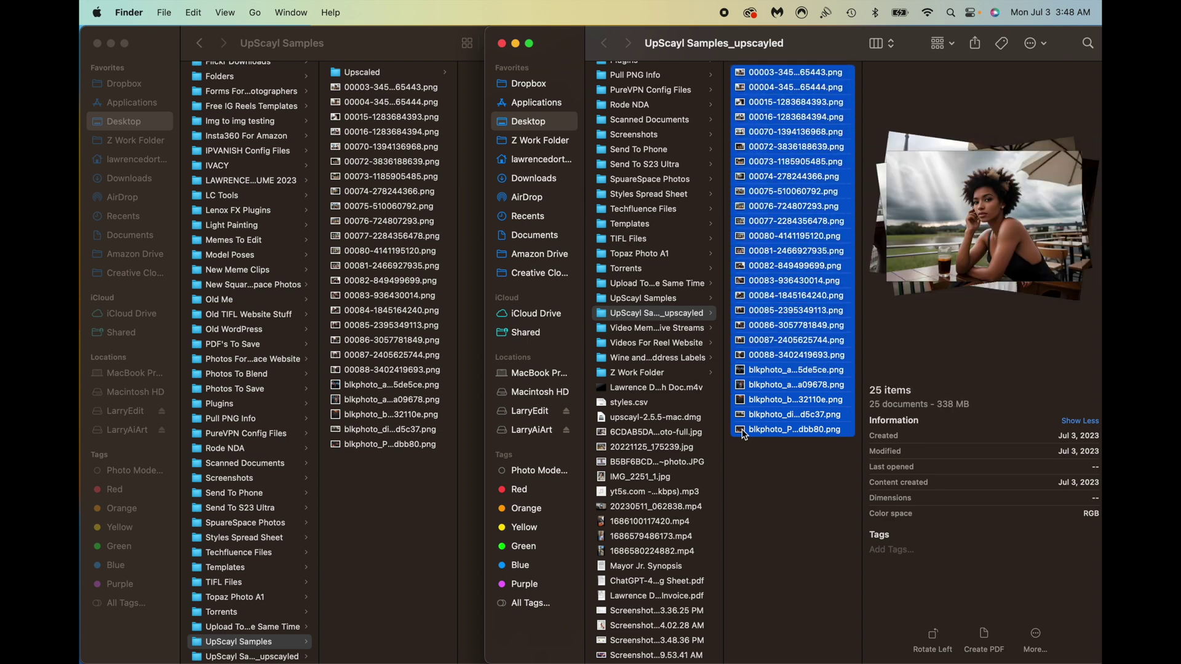
click(786, 501)
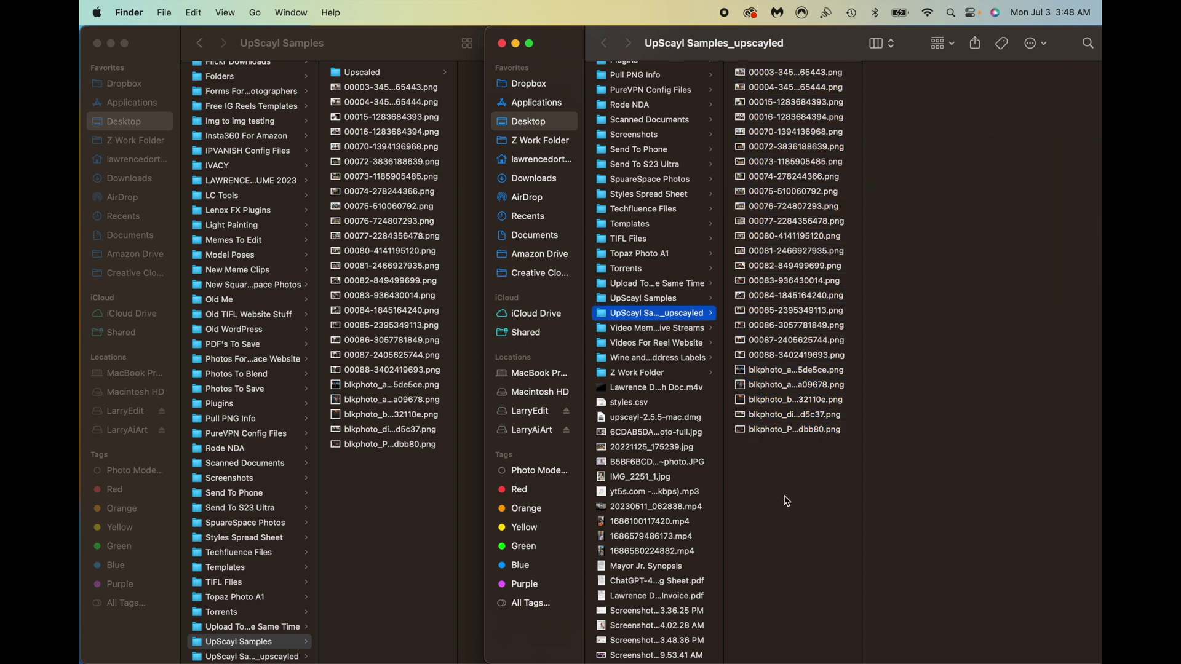
Quick Look through the upscaled images from 00003-3450065443.png to 00077-2284356478.png, then close the window
click(746, 75)
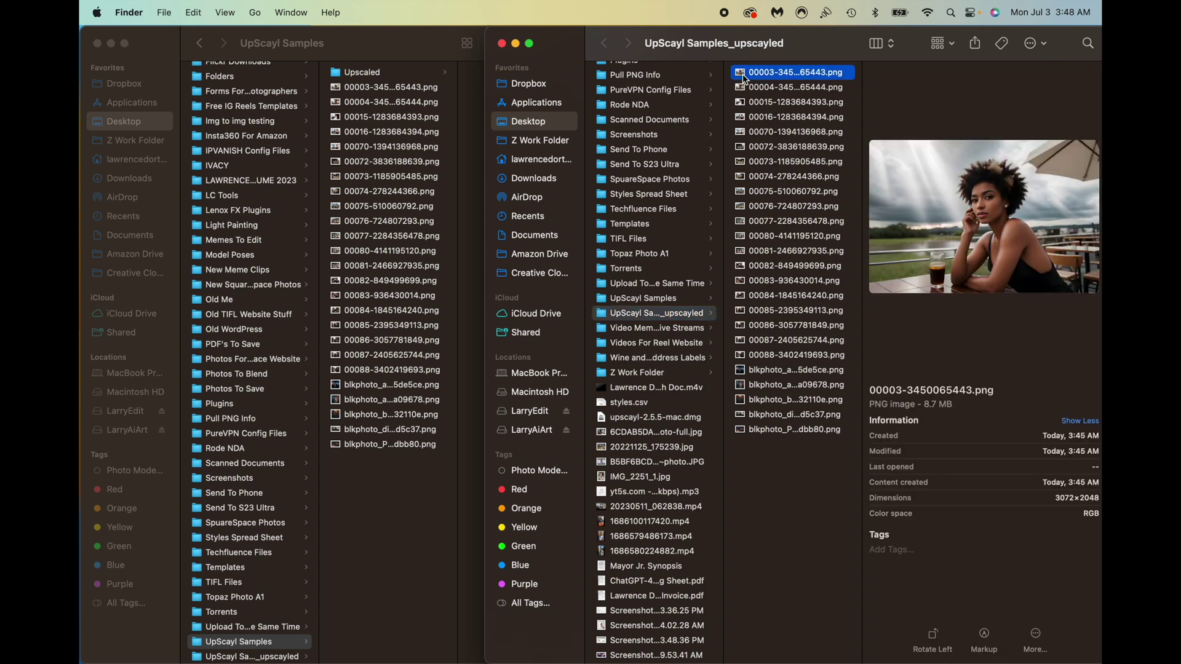
key(space)
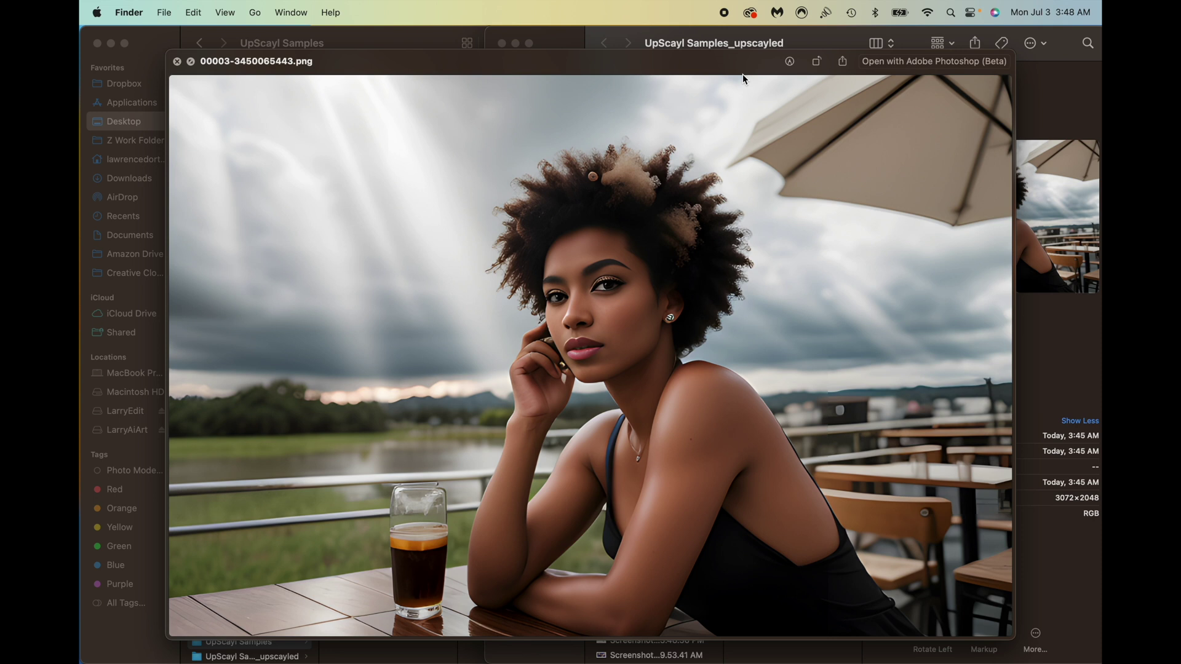
key(Down)
key(Down)
key(Down)
key(Down)
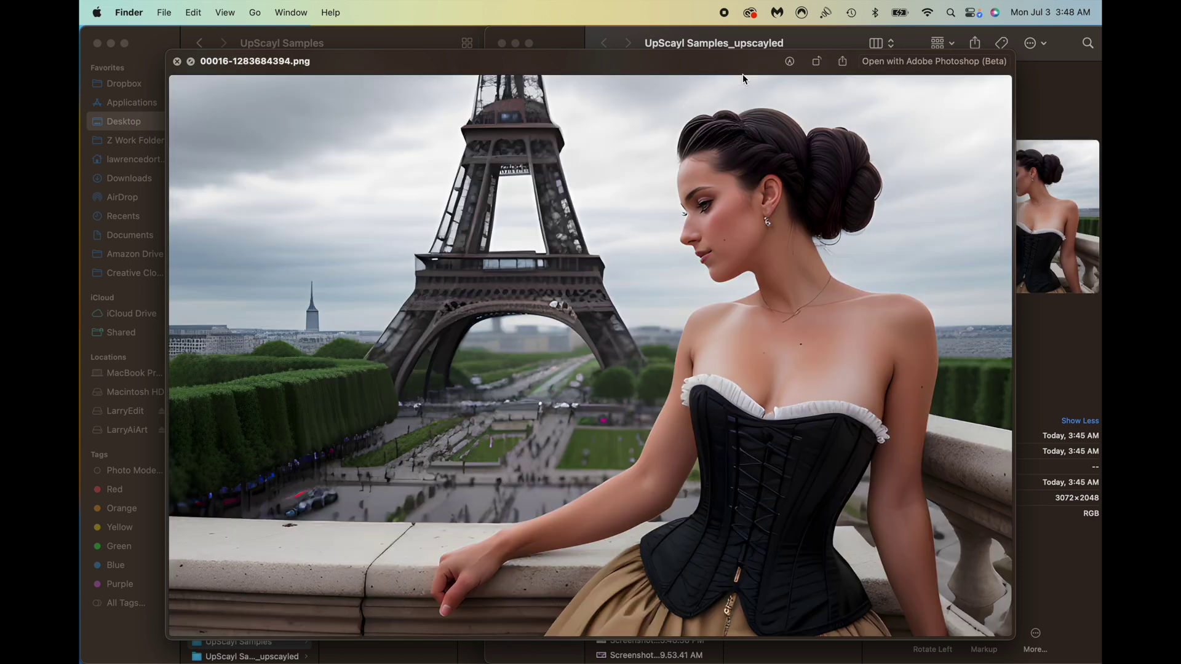
key(Down)
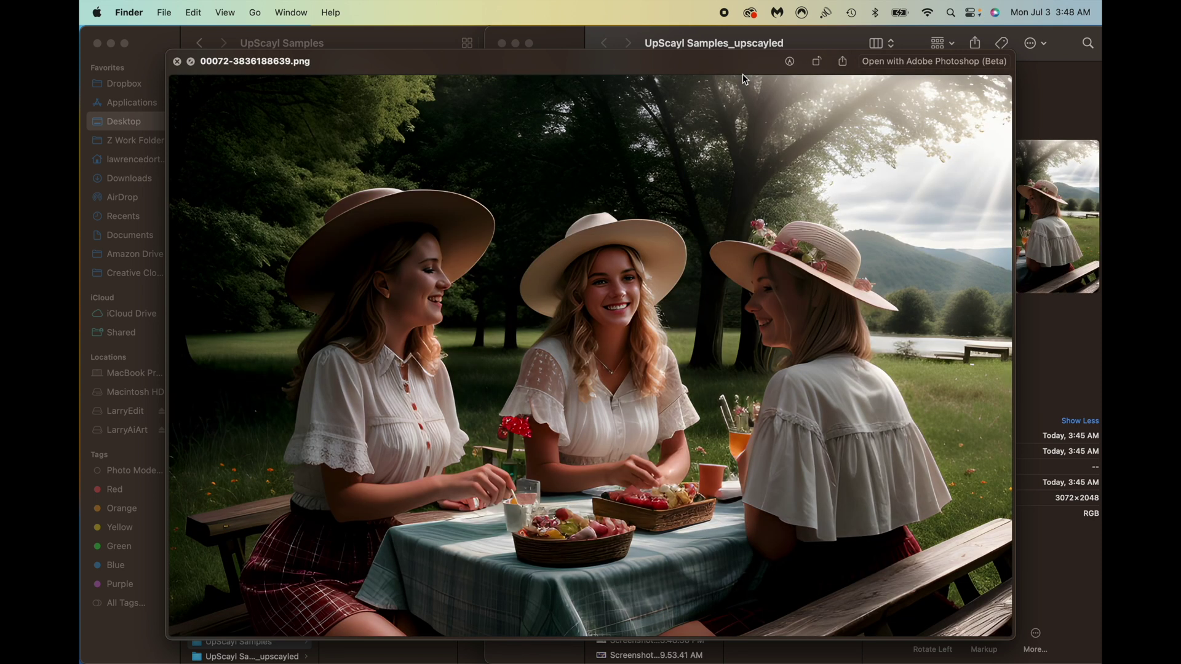
key(Down)
key(Down)
key(Down)
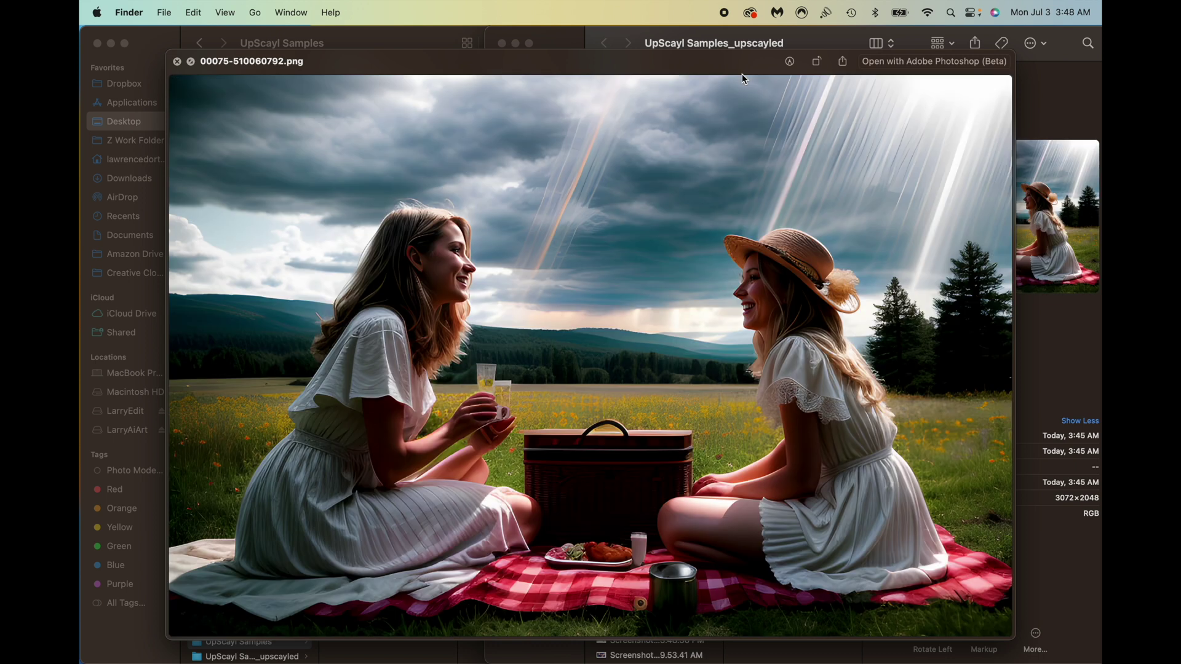
key(Down)
key(Down)
key(space)
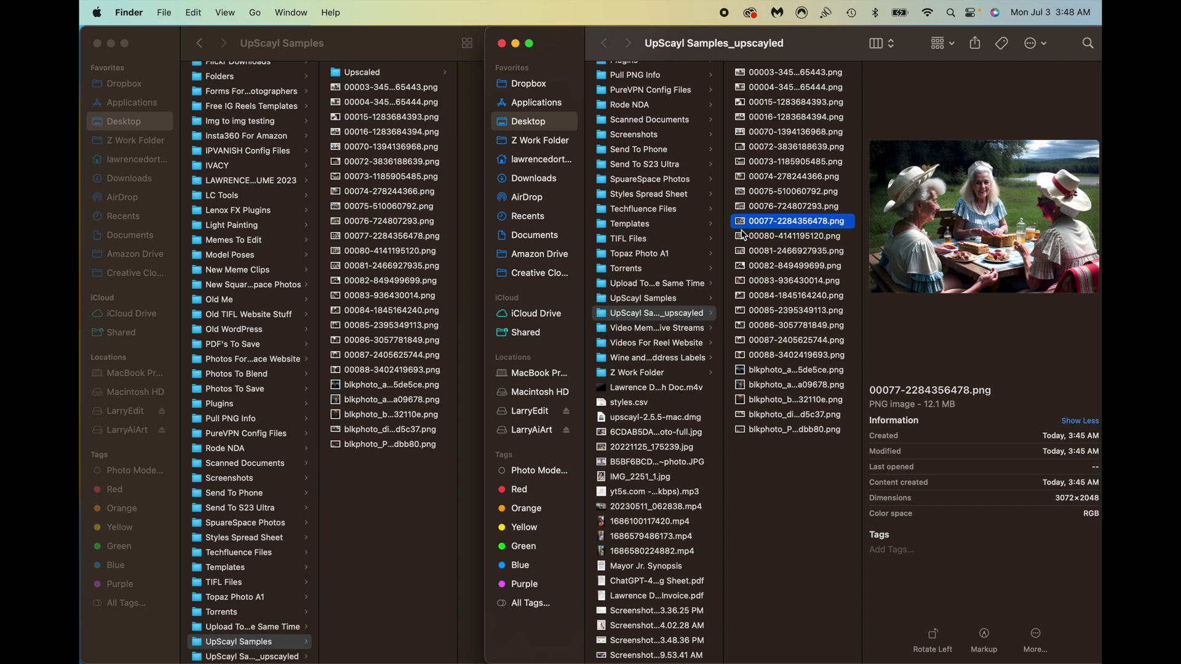
key(space)
key(space)
click(502, 45)
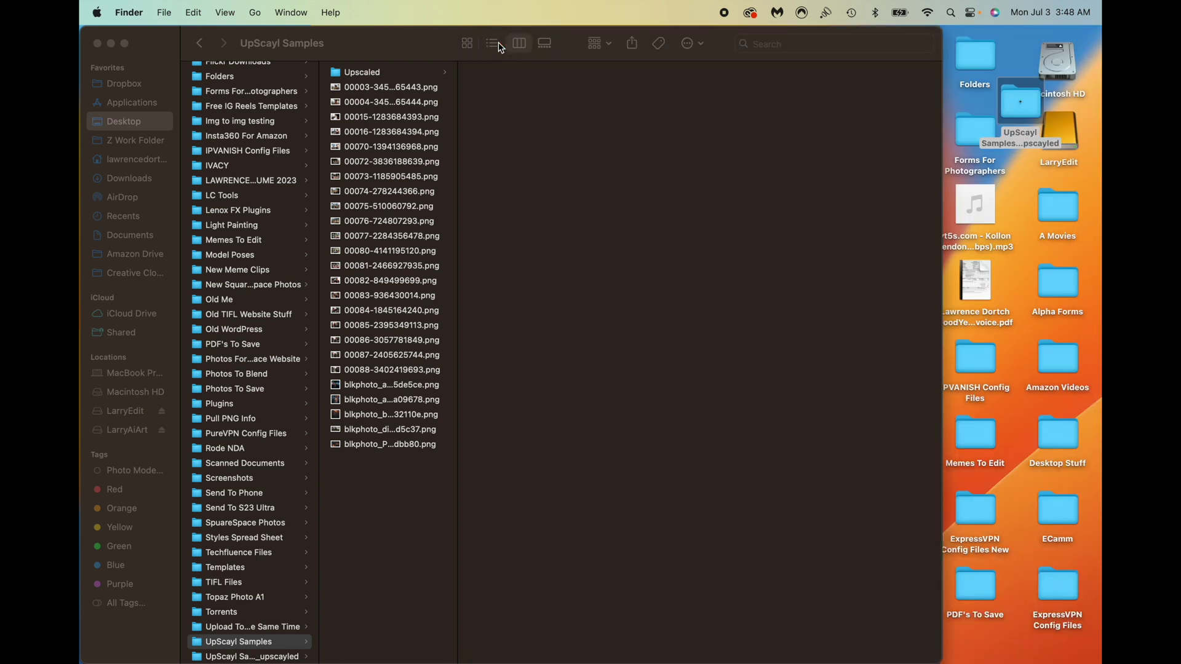
Restore Upscayl, switch to single-image mode, and load 00003-3450065443.png
mouse_move(1084, 661)
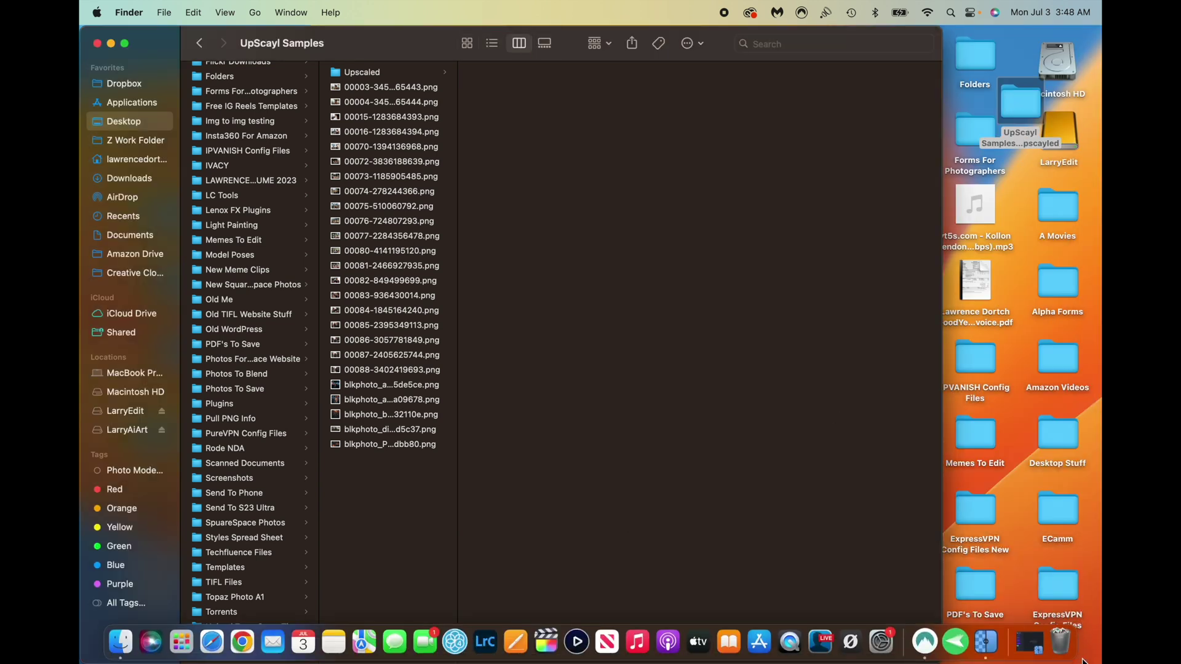
click(1028, 643)
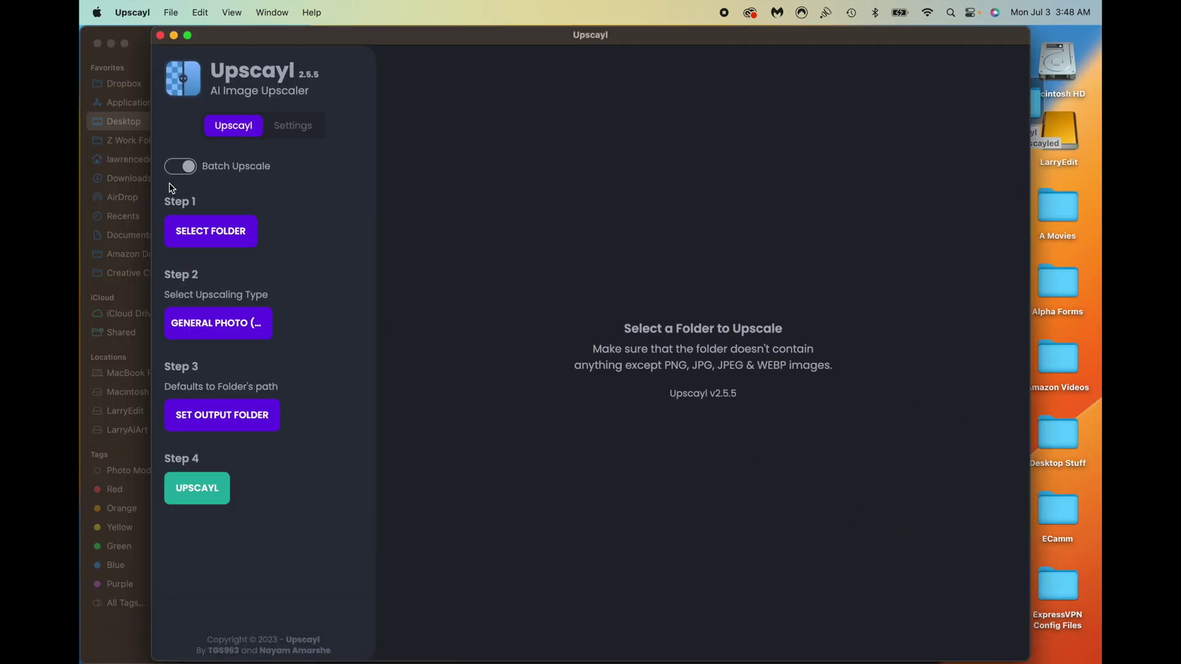
click(190, 173)
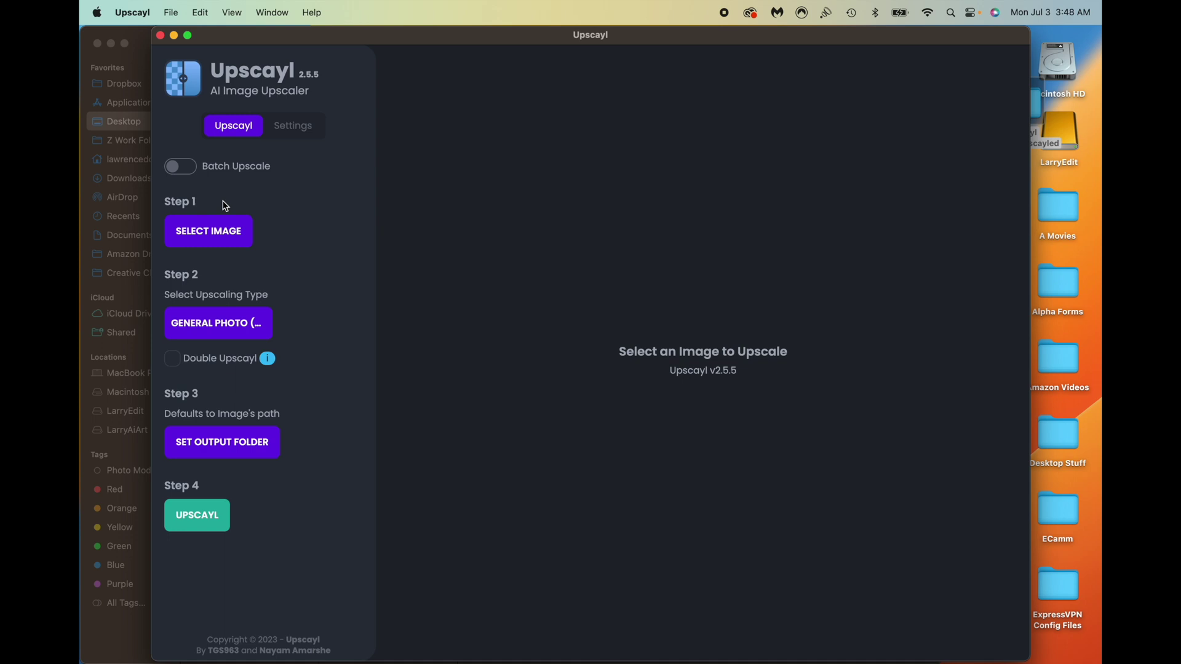
click(208, 234)
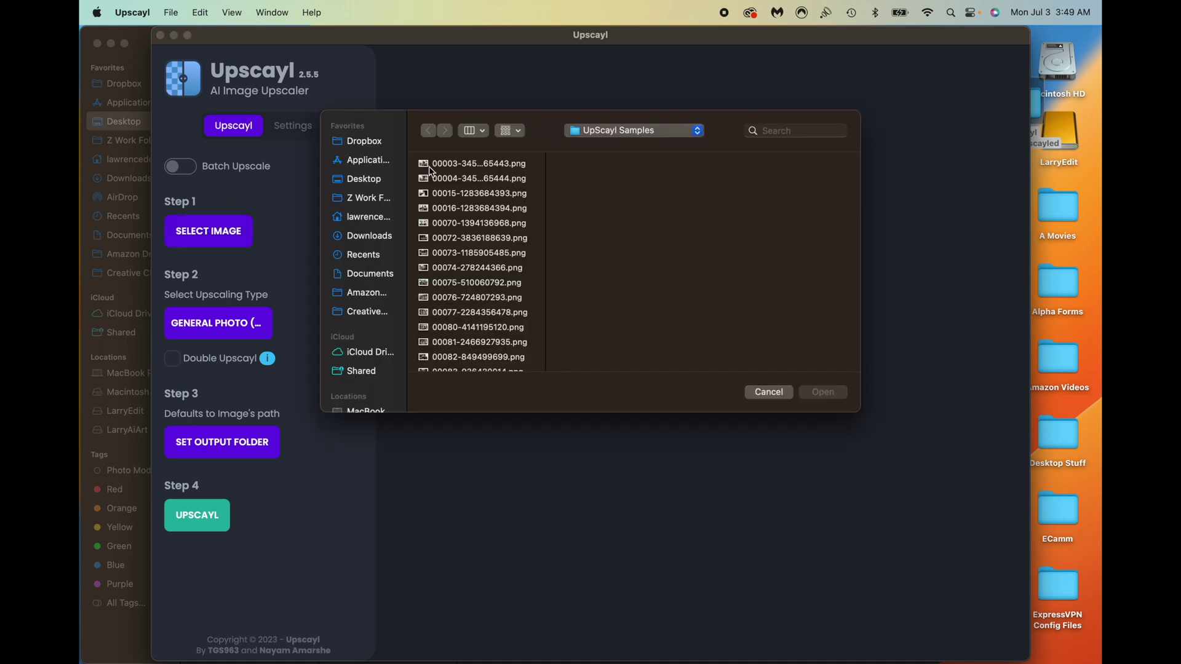
click(429, 167)
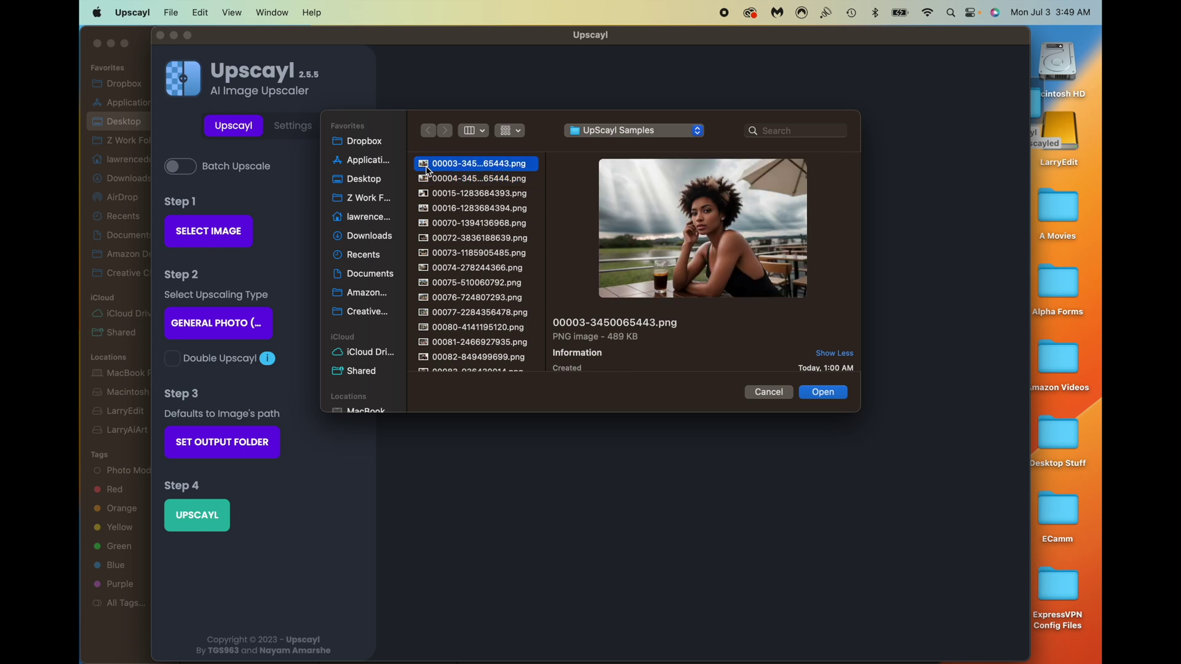
click(816, 393)
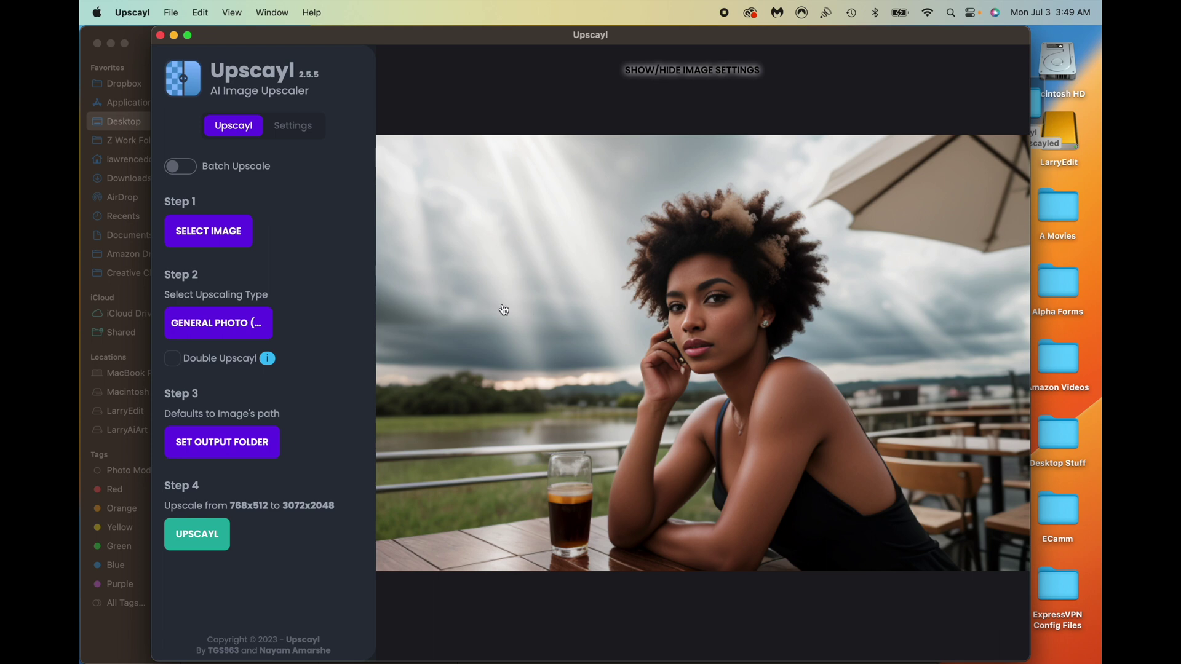
Keep General Photo as the upscaling type and keep saving output beside the original image
click(211, 328)
click(211, 327)
click(218, 444)
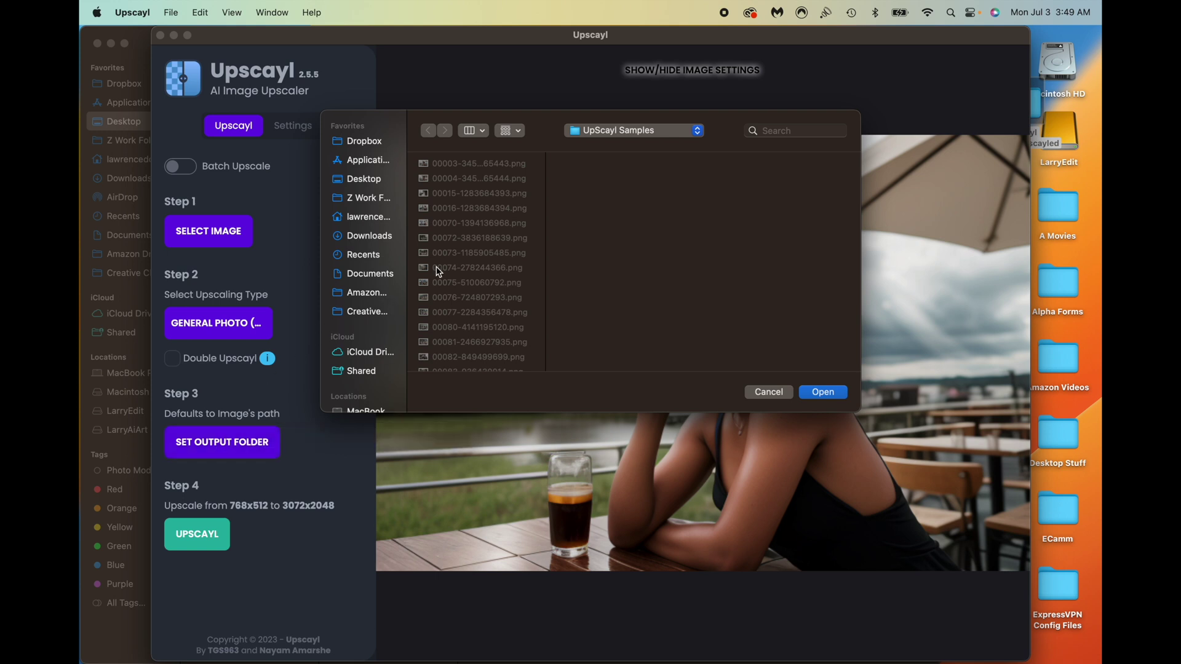
scroll(482, 216, up, 2)
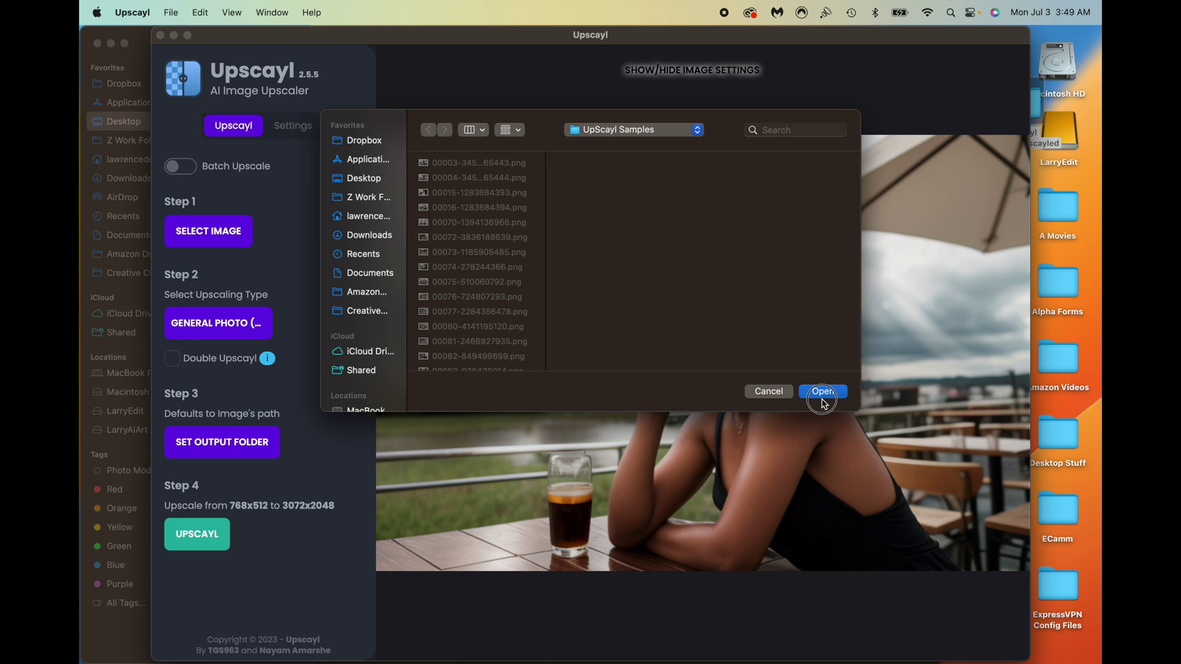
click(771, 392)
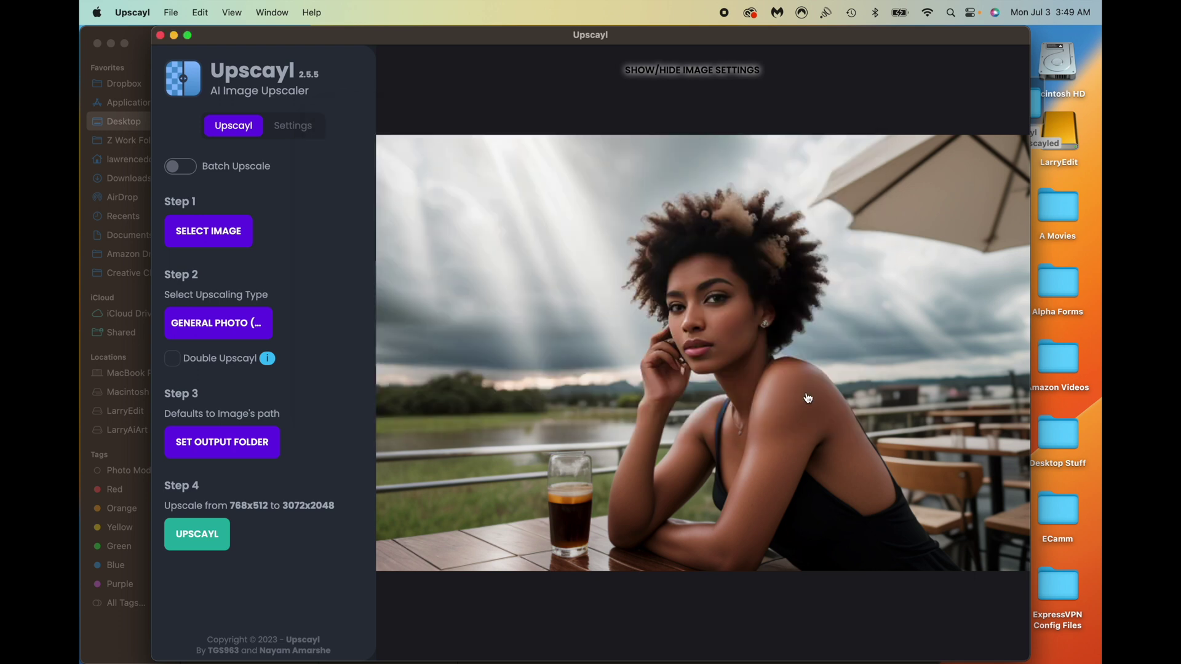
Upscale the café portrait 4x, compare it with the slider, then browse UpScayl Samples for a blkphoto image
click(200, 535)
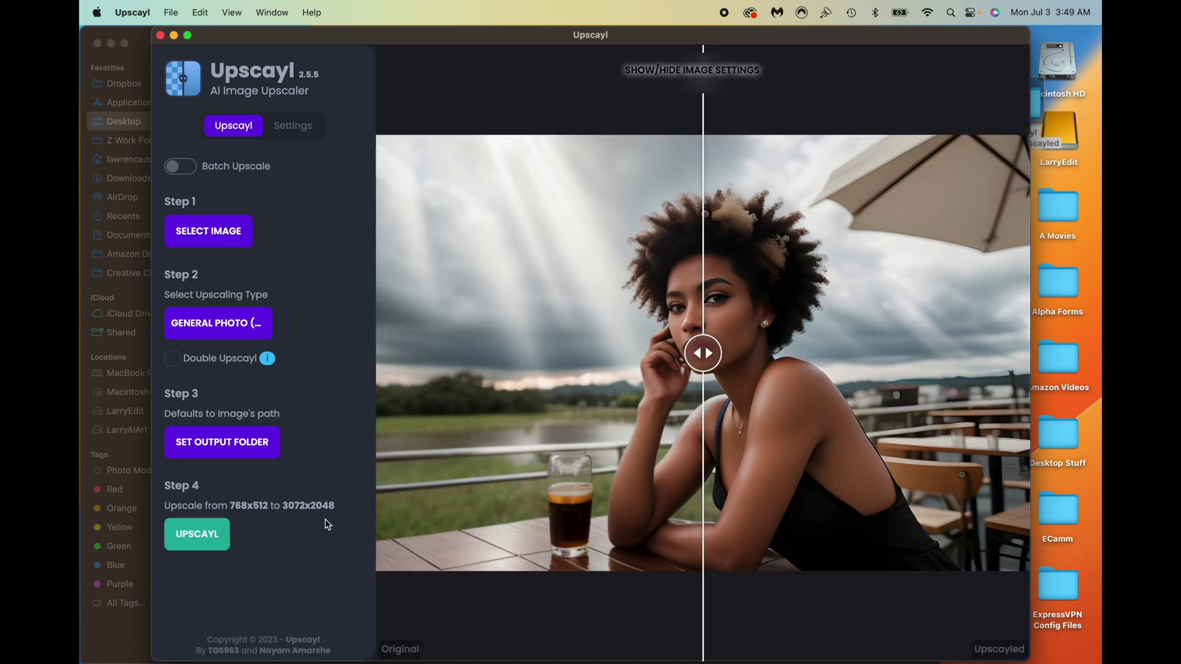
drag(705, 354, 834, 449)
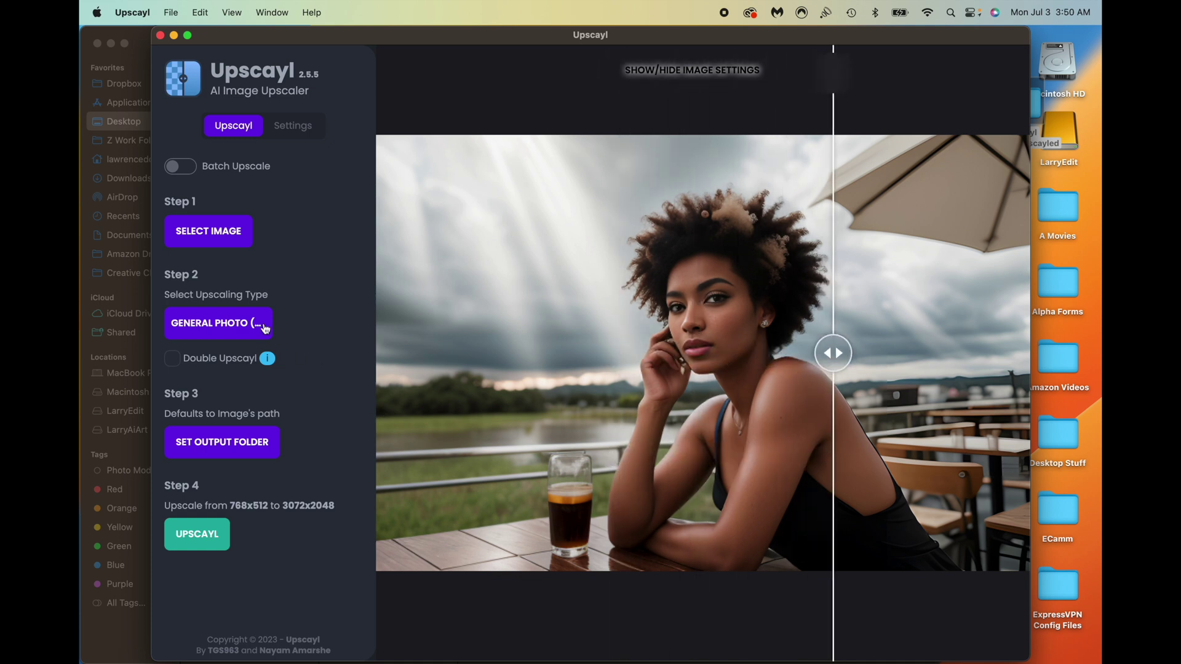
click(218, 232)
scroll(473, 317, down, 5)
scroll(463, 310, down, 5)
Load the second blkphoto nightclub portrait and upscale it 16x with Double Upscayl to 16384x16384
click(437, 284)
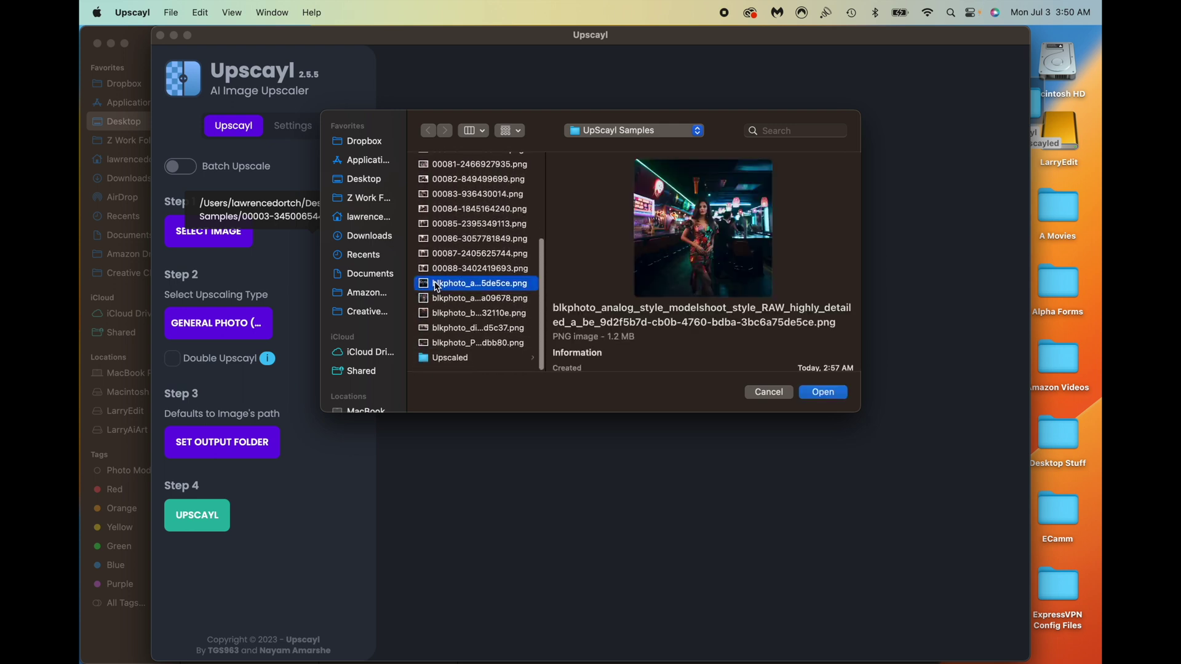
key(Down)
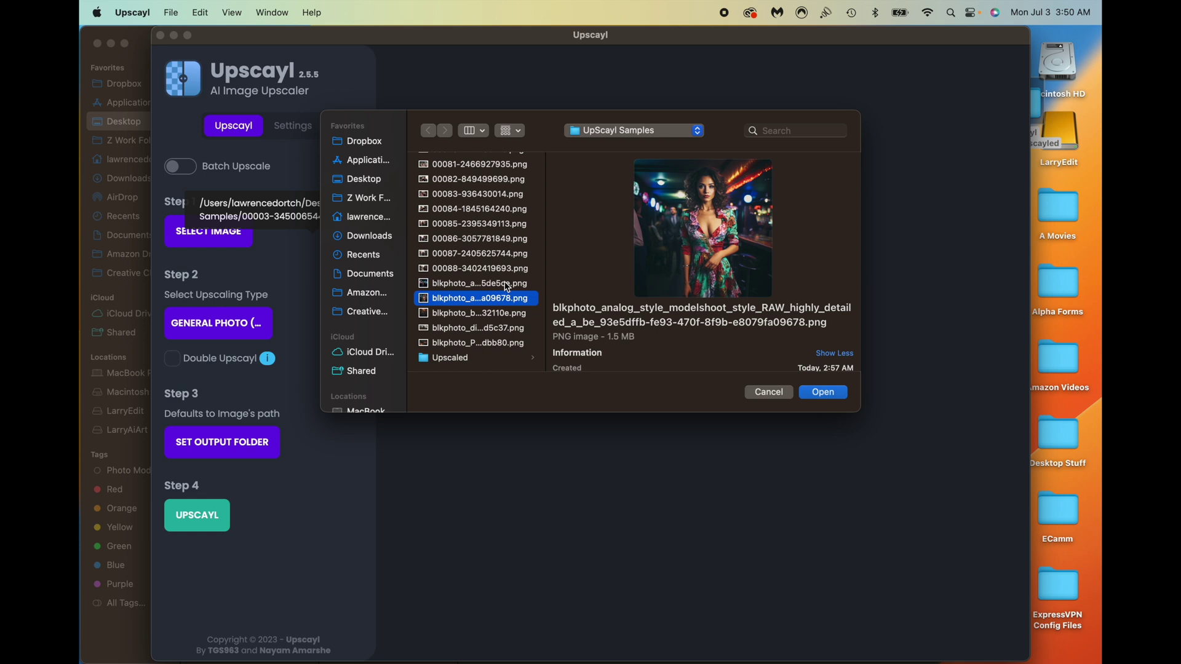
click(818, 395)
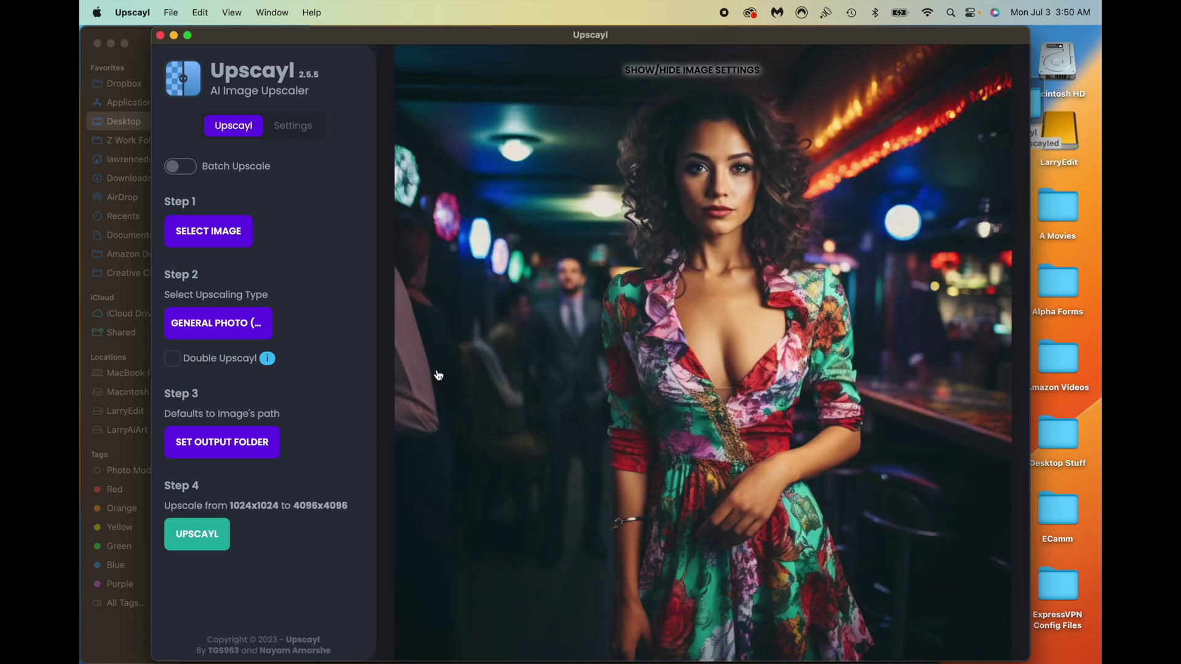
click(172, 362)
click(188, 532)
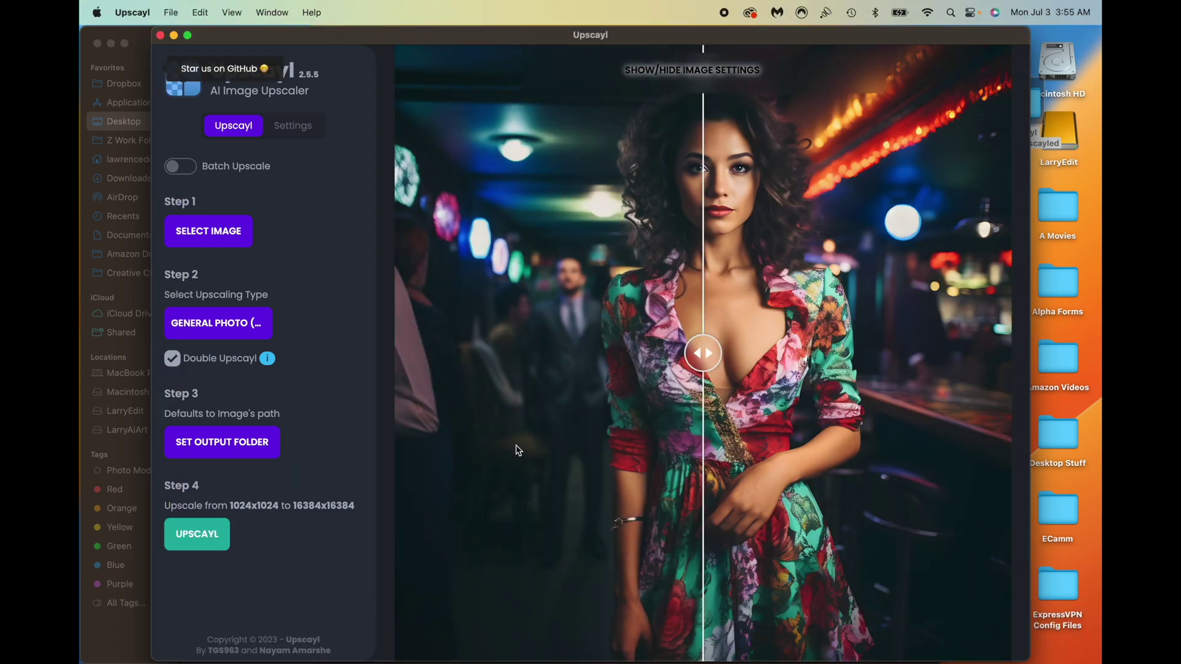
Sweep the comparison slider across the bar lights, the woman's figure and face, then minimize Upscayl
drag(701, 357, 903, 355)
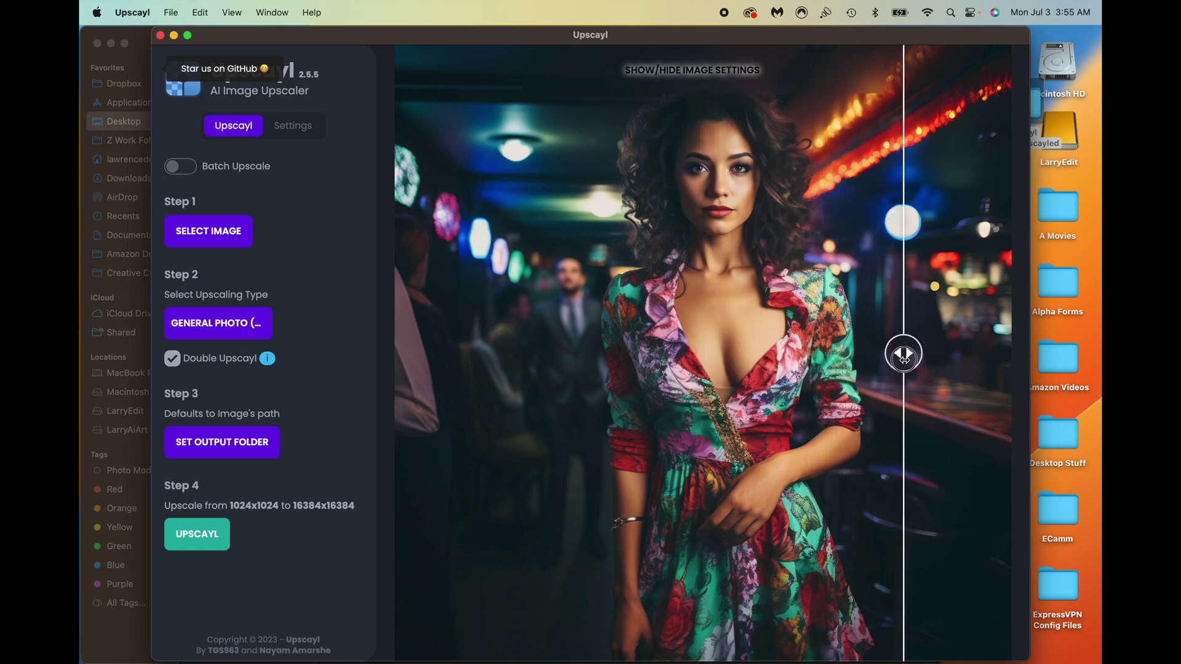
drag(904, 355, 623, 412)
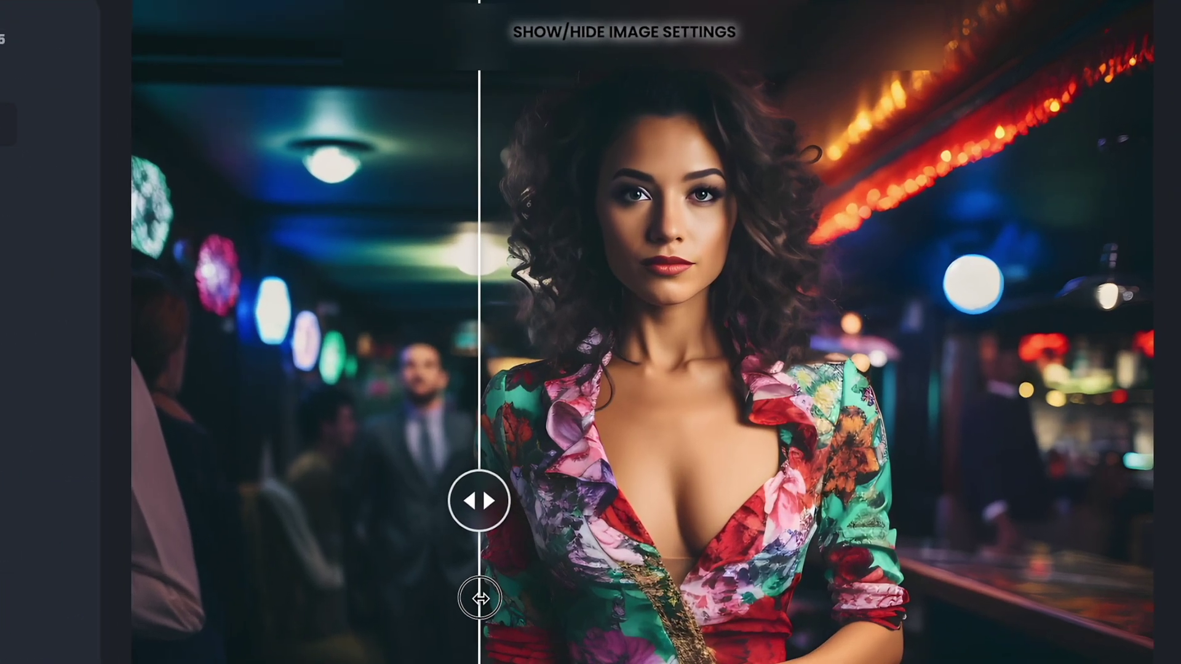
drag(481, 598, 410, 663)
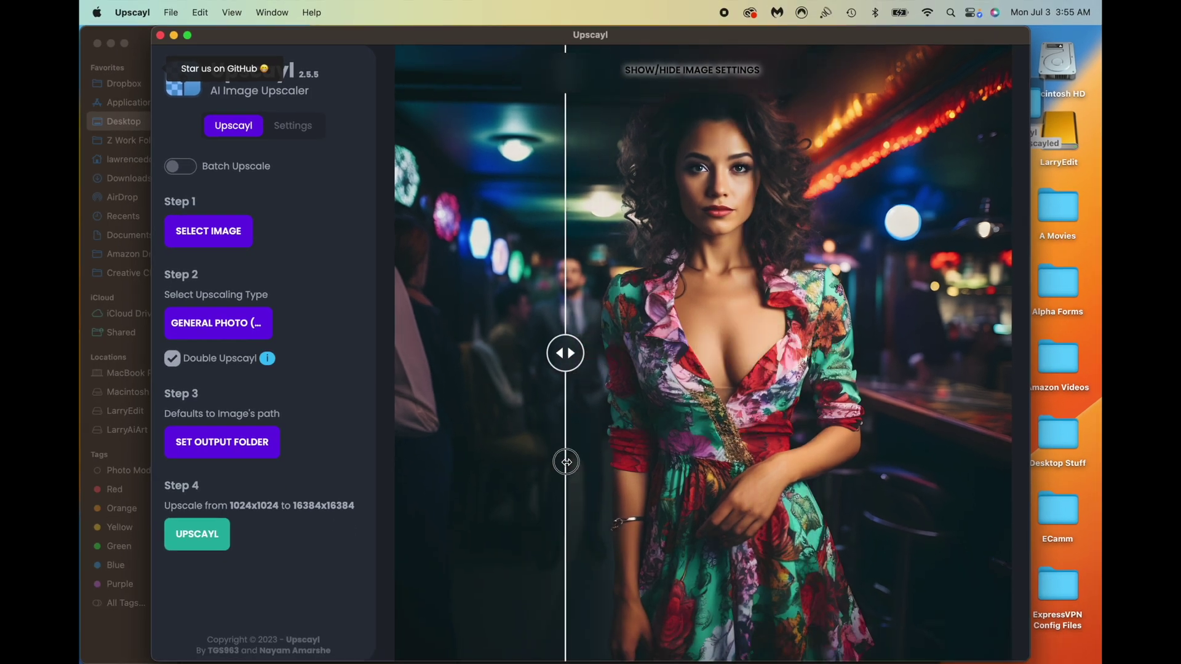
drag(567, 462, 715, 505)
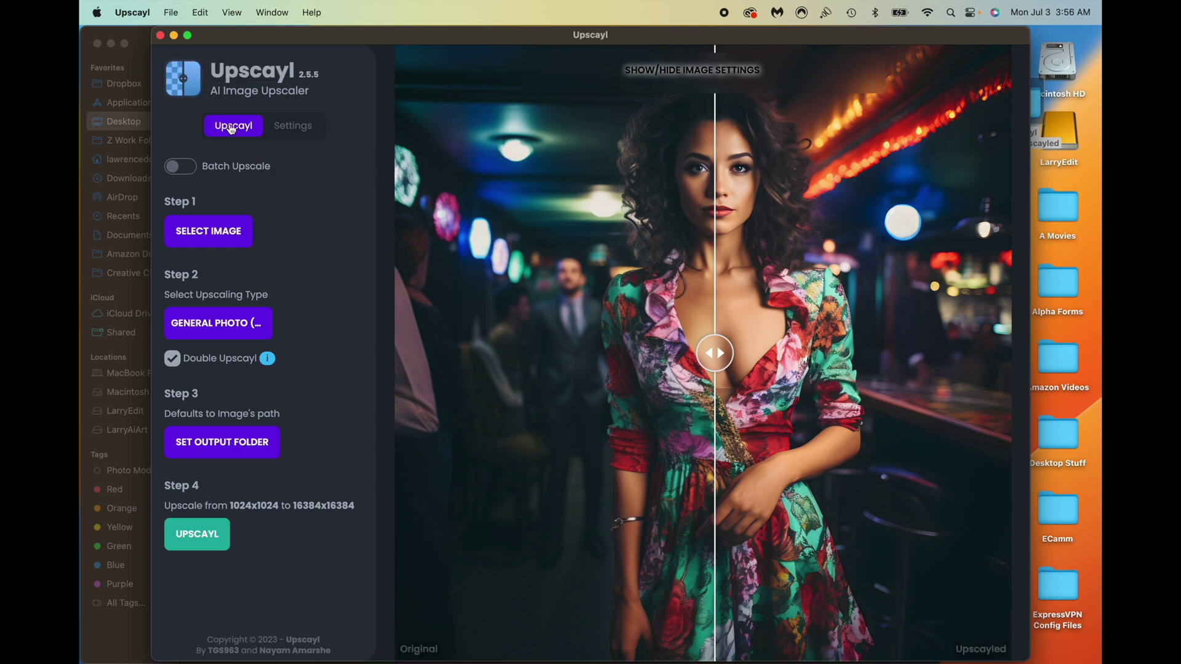
click(174, 35)
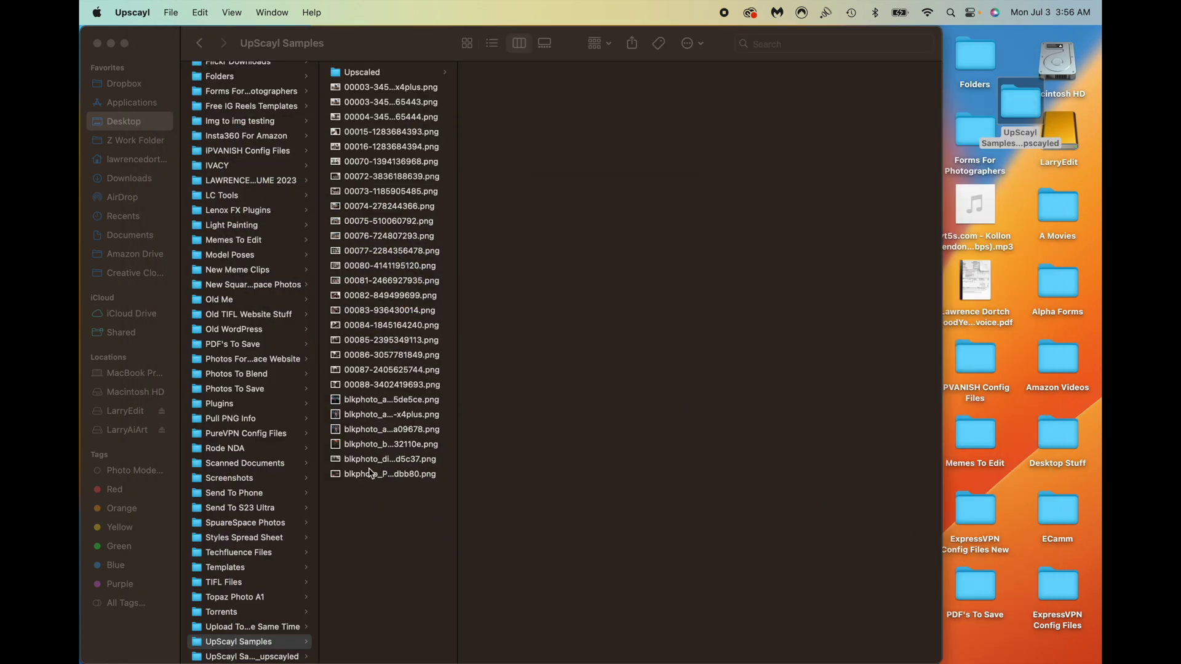
Quick Look the 4x café portrait output at 3072×2048 in UpScayl Samples
click(372, 491)
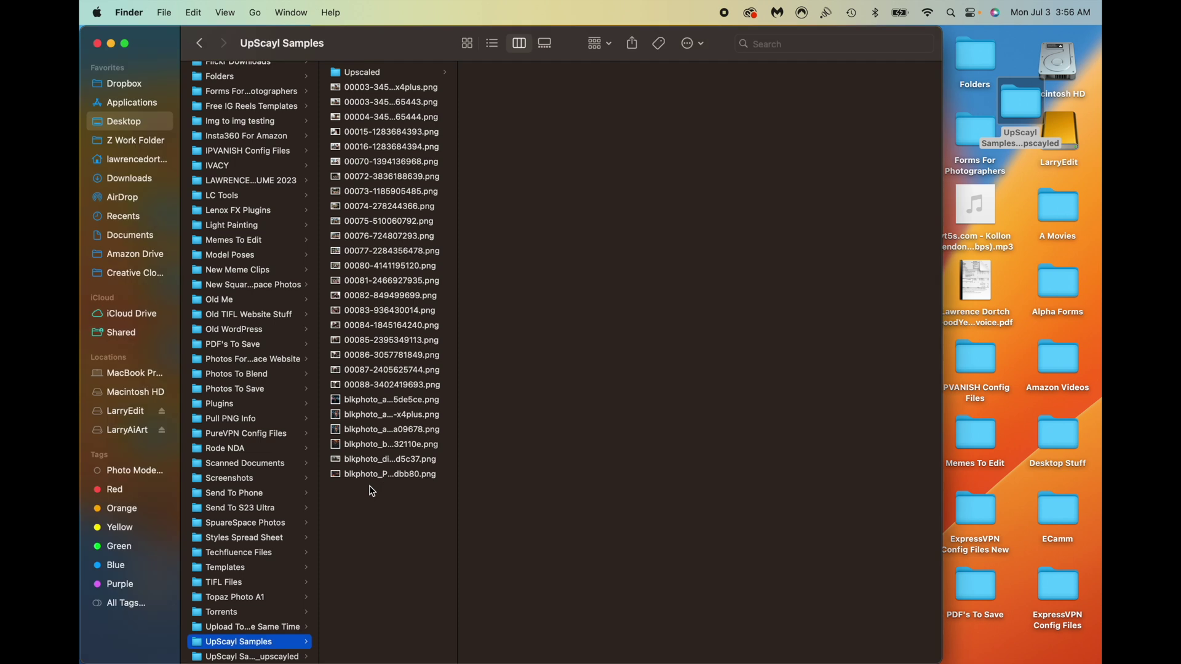
double_click(1019, 105)
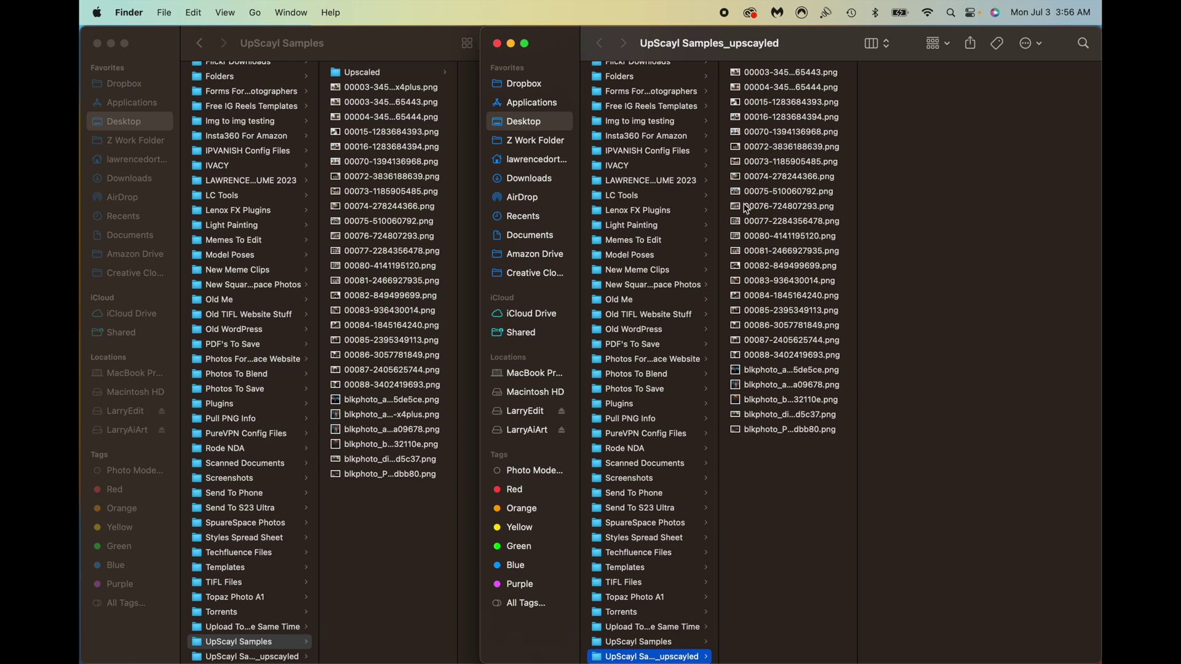
click(498, 44)
click(377, 91)
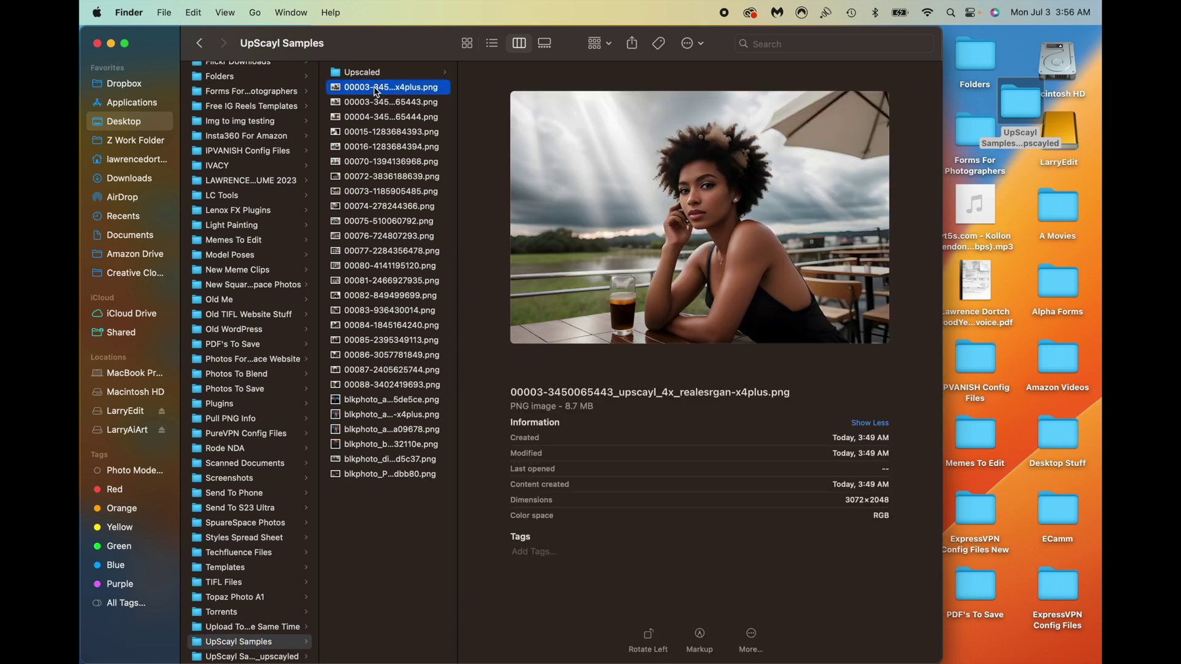
key(space)
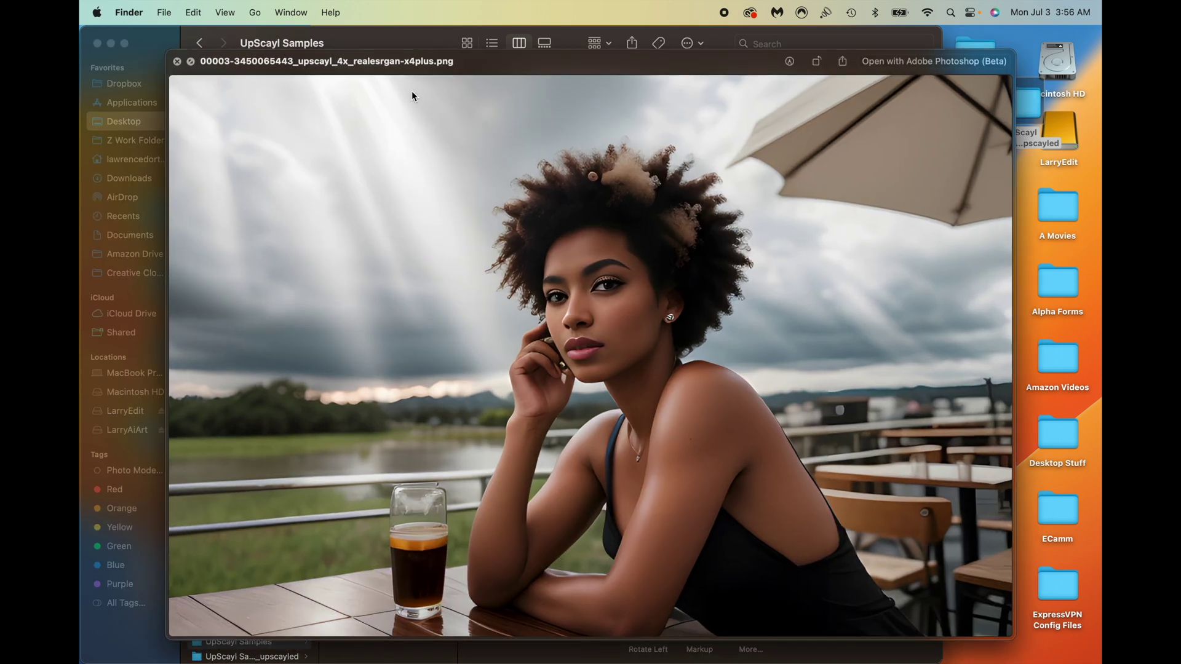
key(space)
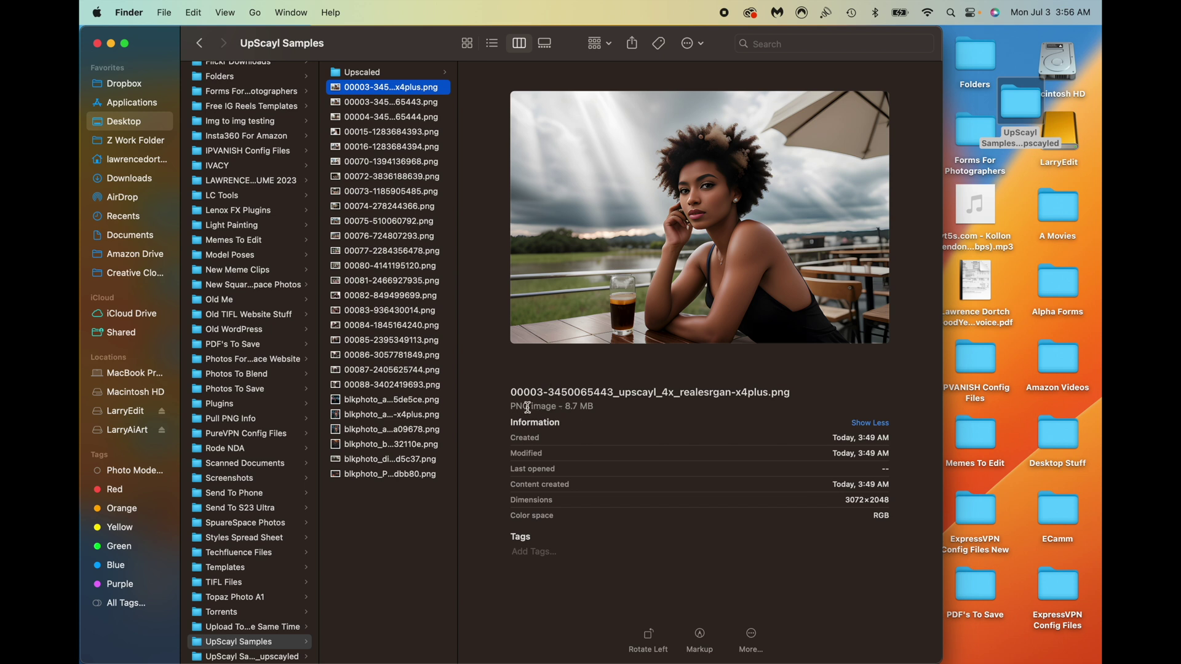
Quick Look the 16x nightclub portrait, a 332.9 MB 16384×16384 PNG
click(388, 416)
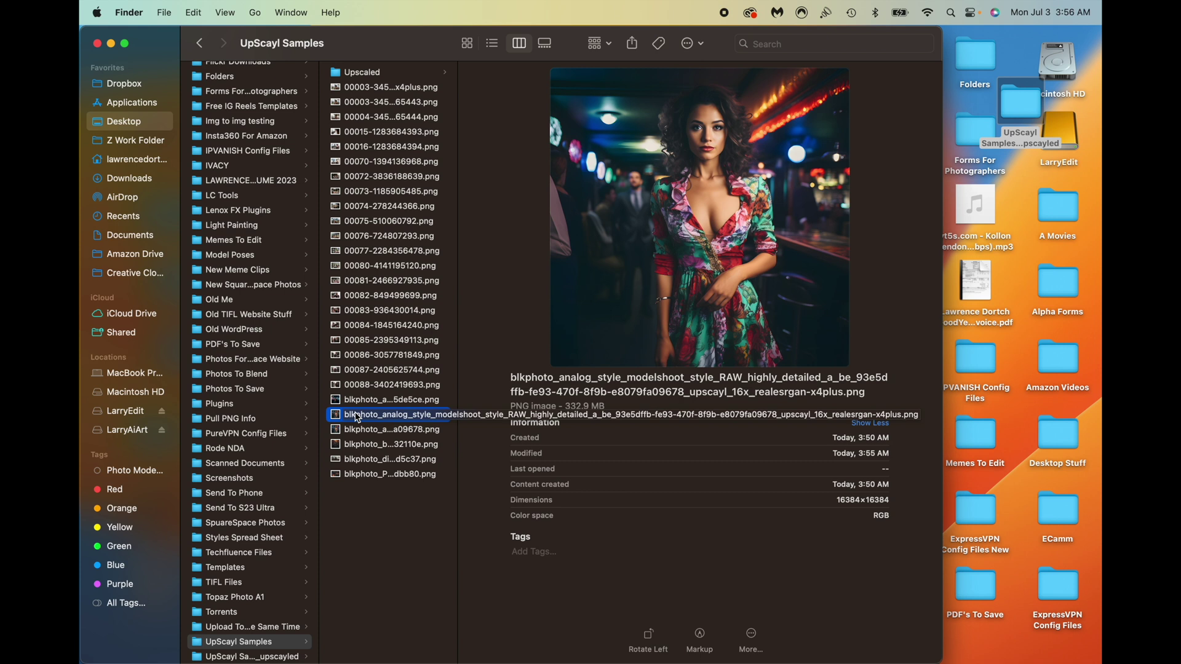
key(space)
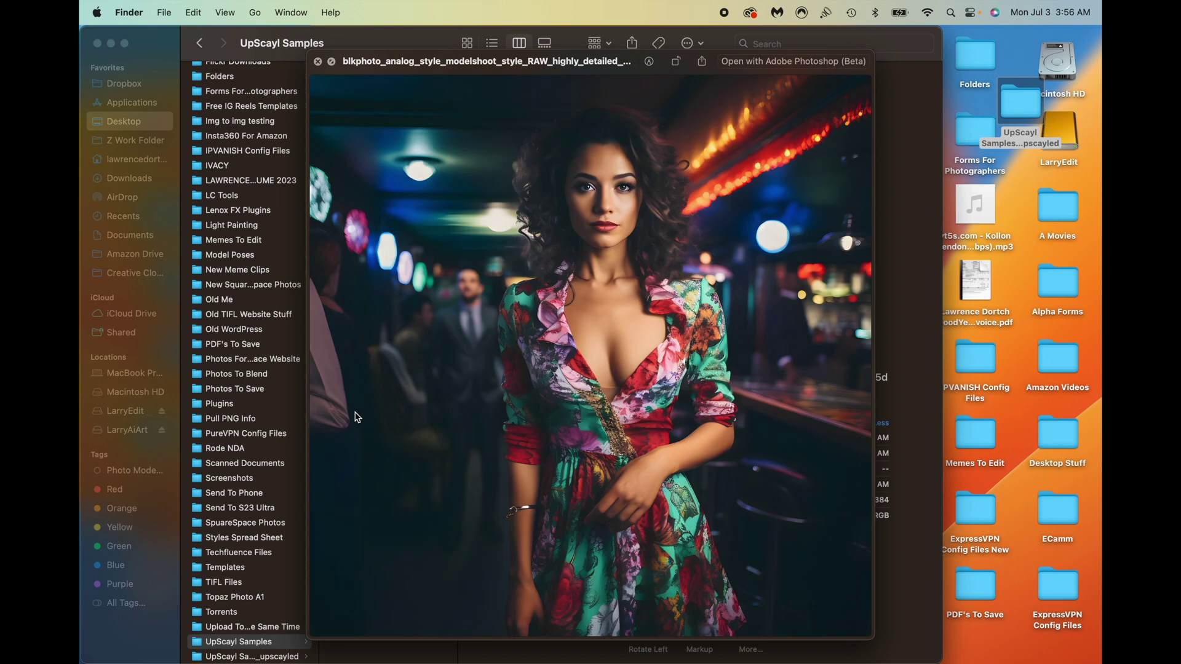
key(space)
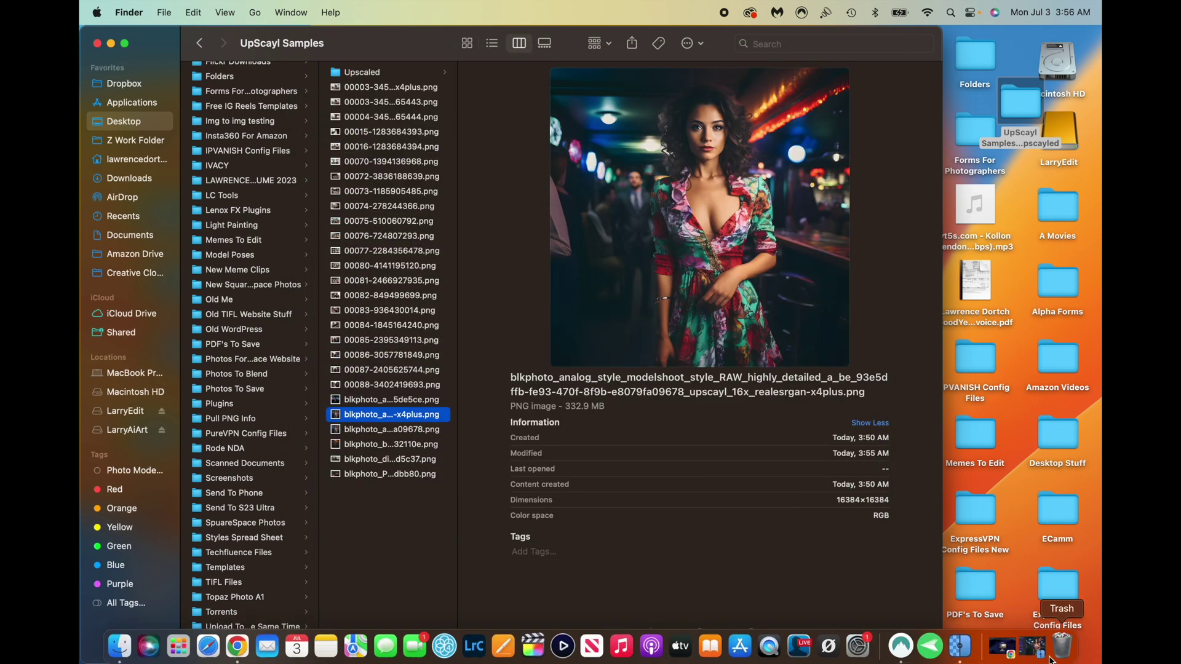
Return to Upscayl and slide the comparison across the nightclub portrait's floral dress, 1024x1024 versus 16384x16384
click(1038, 643)
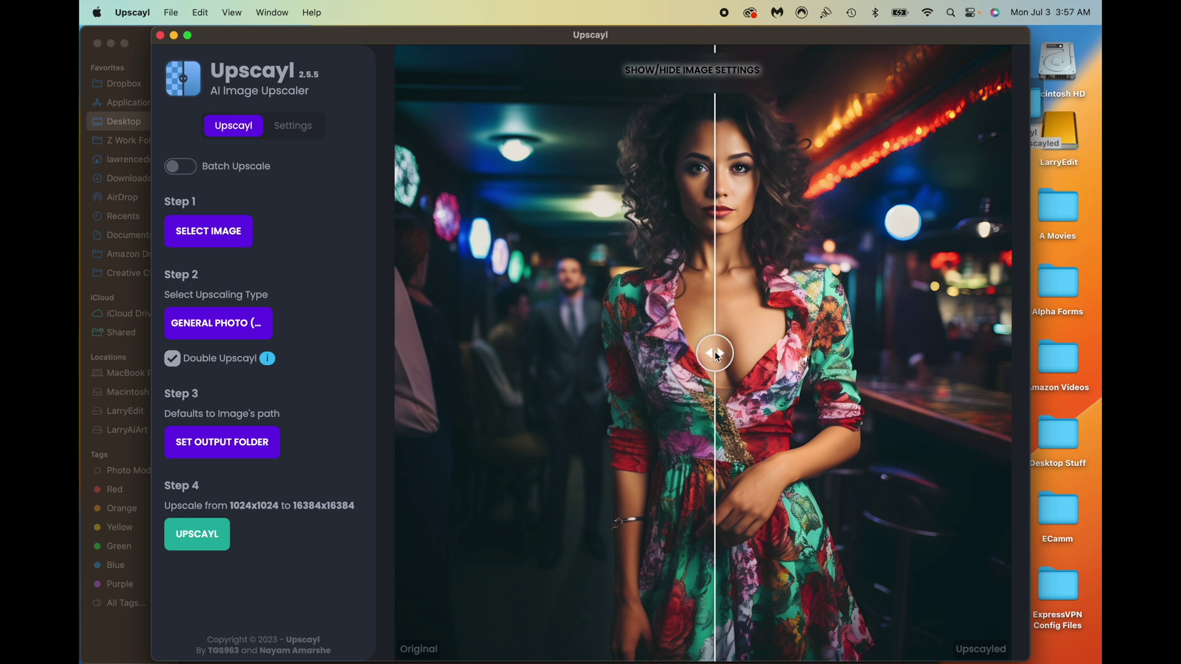
drag(693, 353, 722, 417)
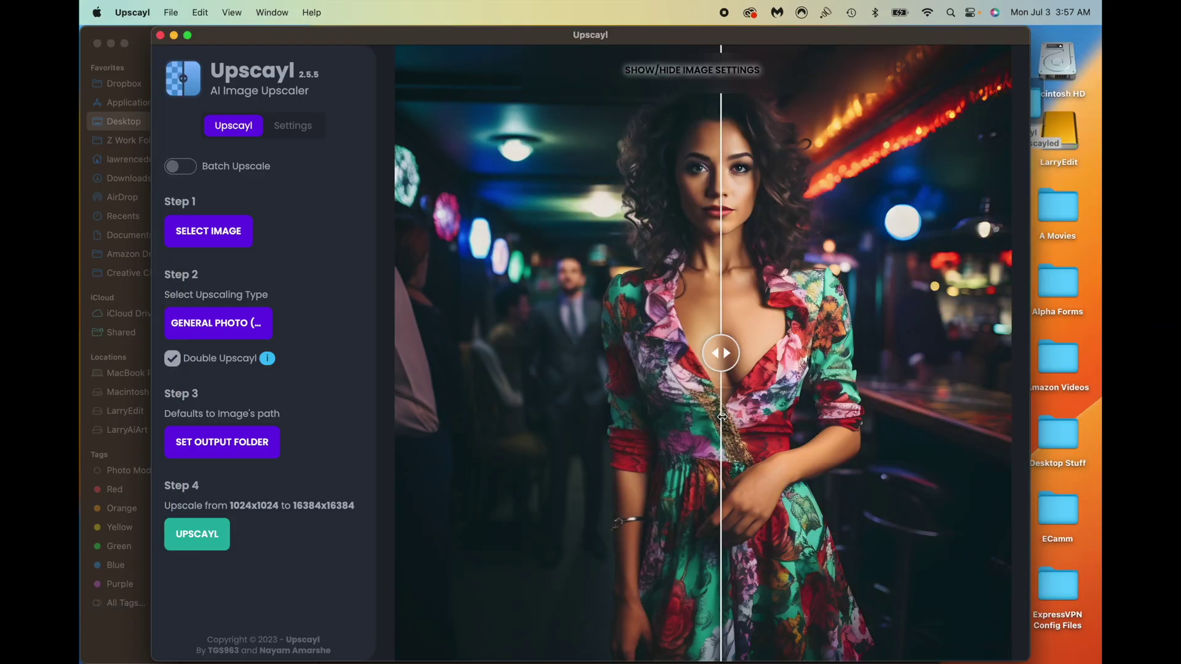
mouse_move(378, 662)
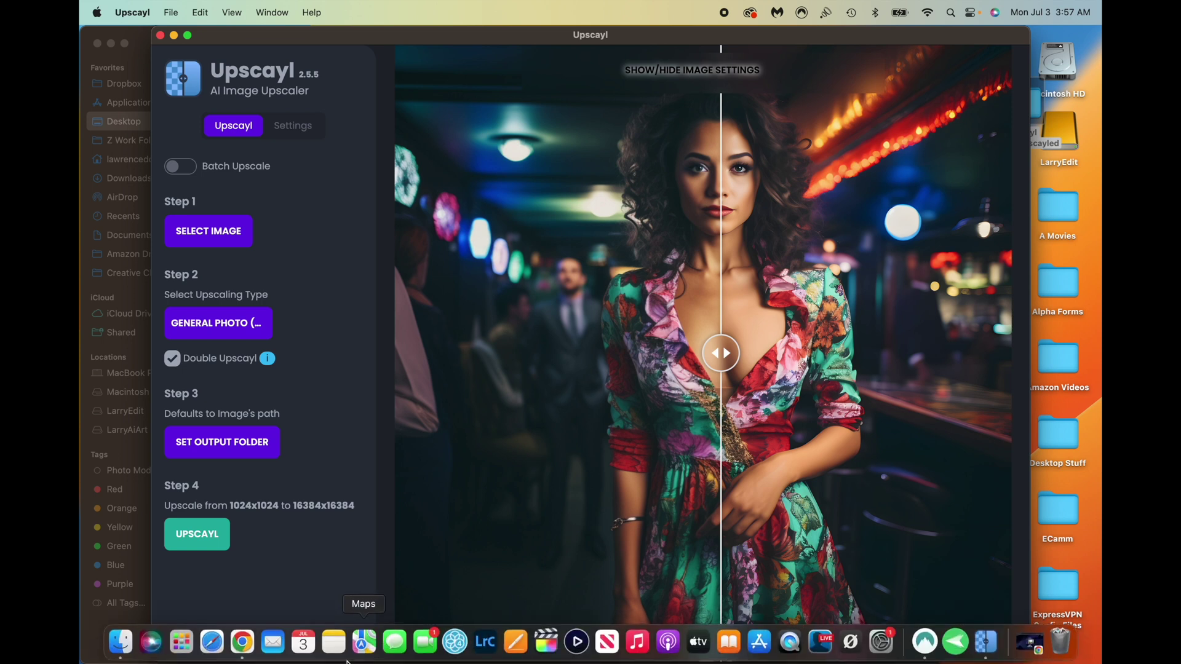
Switch to Google Chrome to show the upscayl.org homepage with the v2.5.5 download links
click(242, 642)
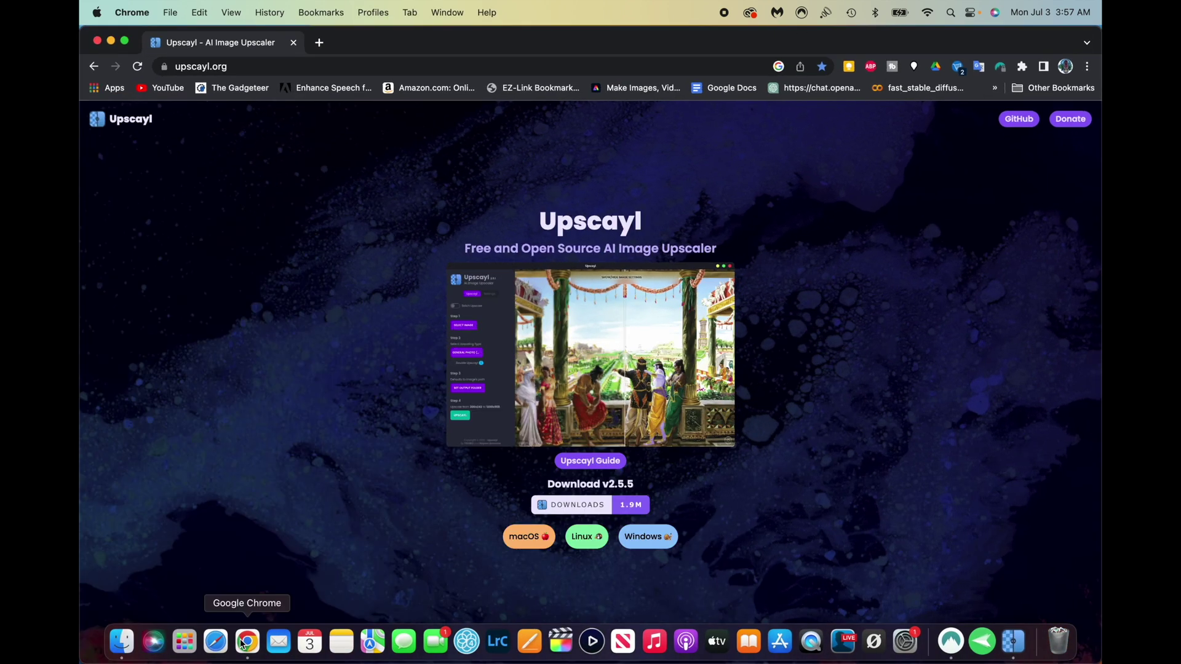